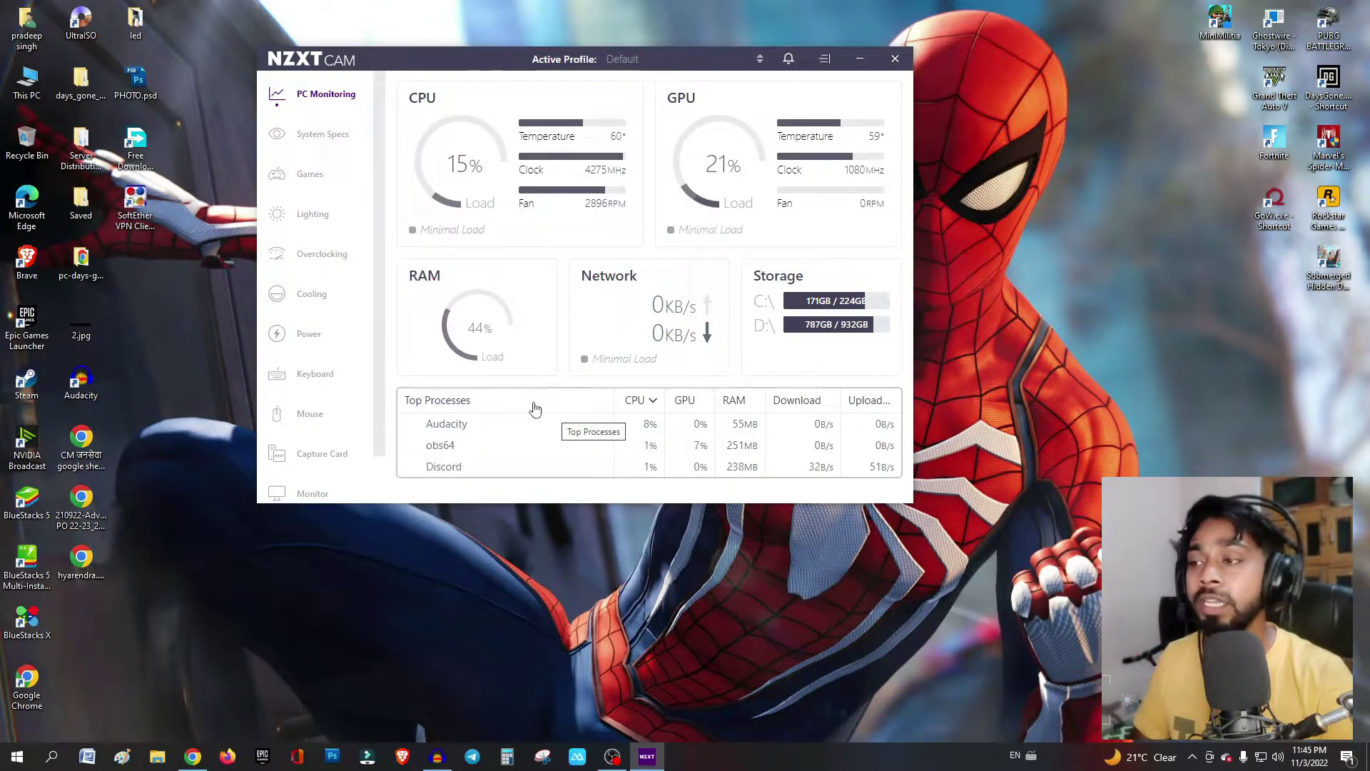
# Open the full process list, end the Discord process, and return to the PC monitoring overview.
pyautogui.click(450, 430)
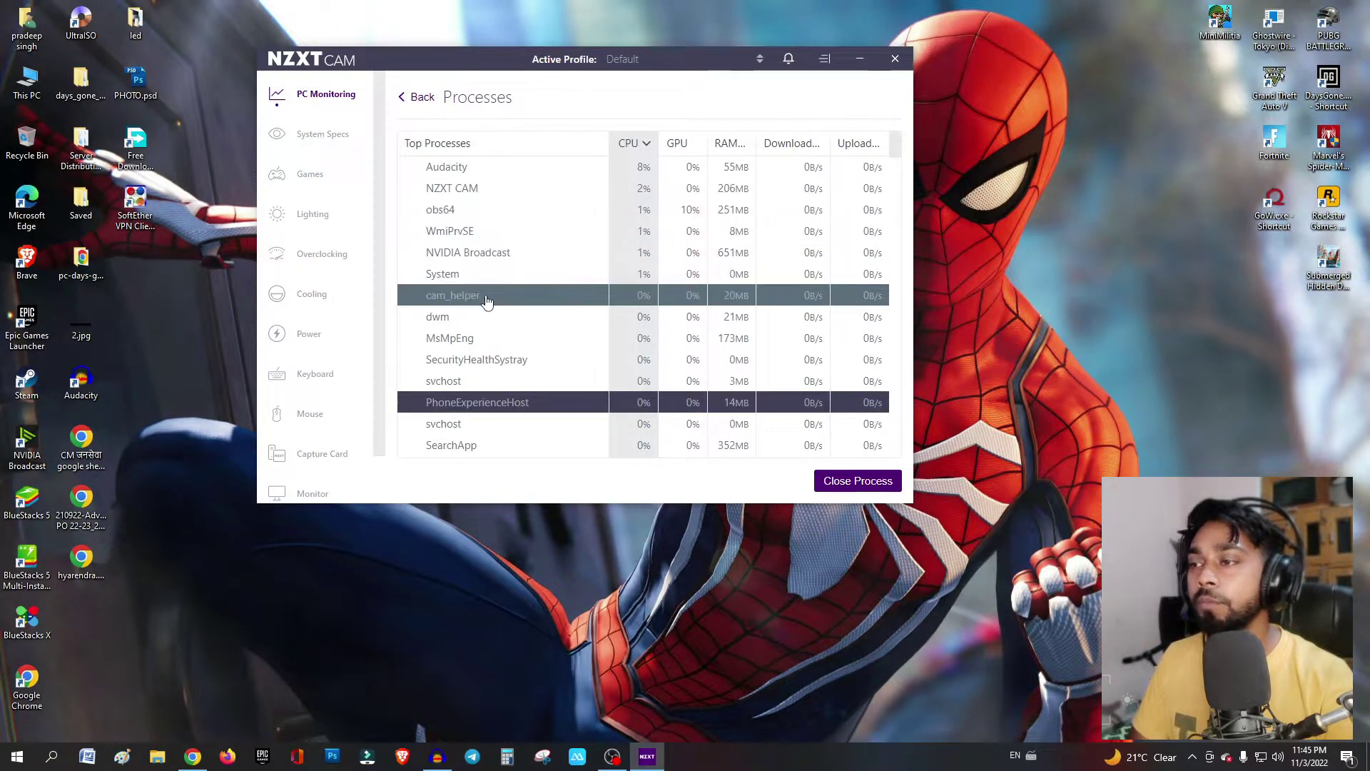
pyautogui.scroll(-2, 493, 321)
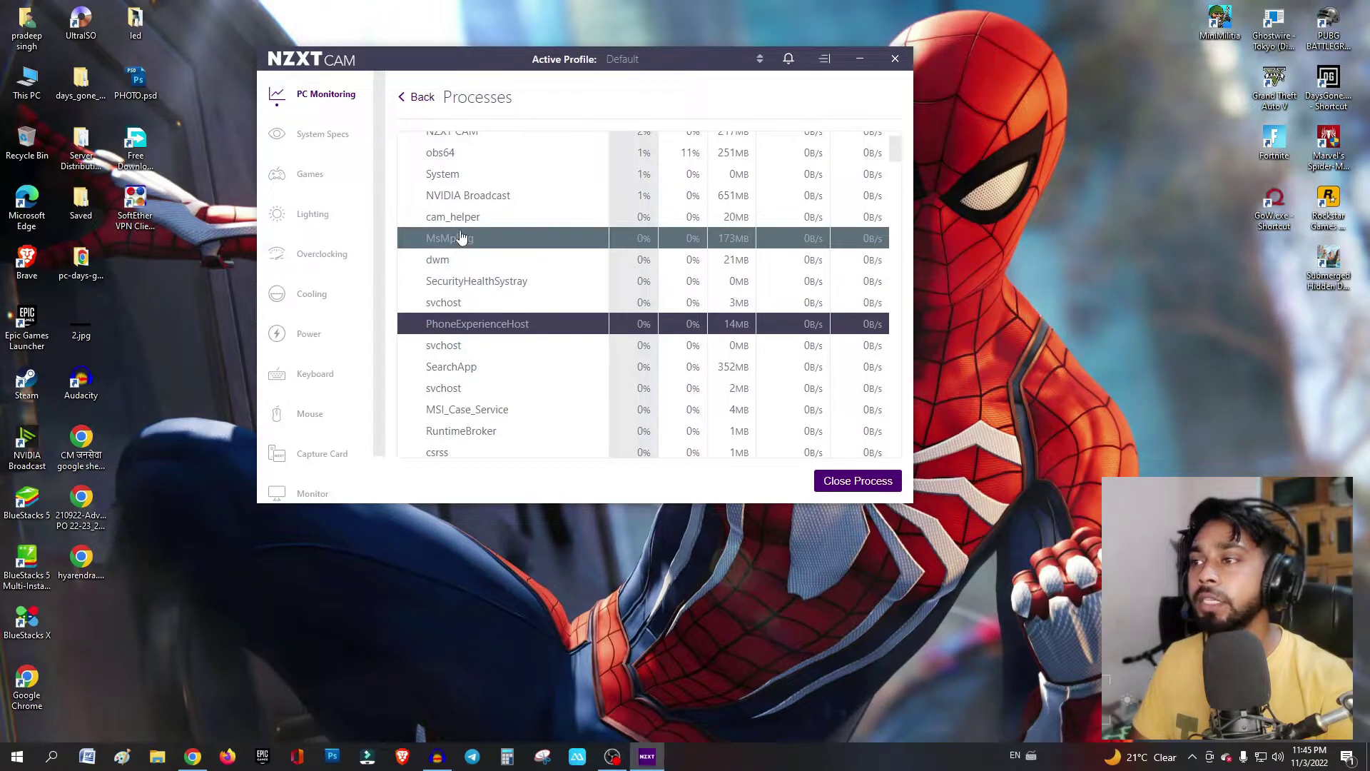
pyautogui.scroll(3, 461, 238)
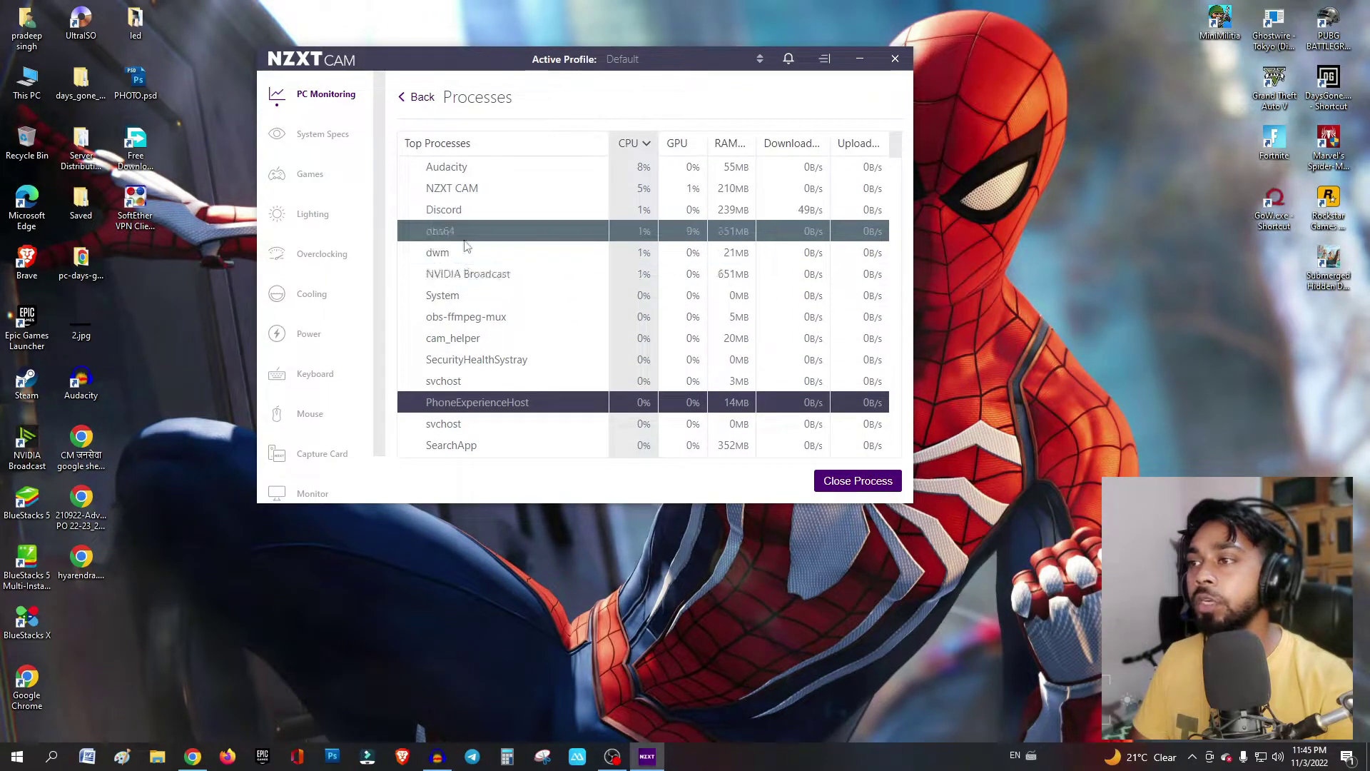
pyautogui.click(493, 230)
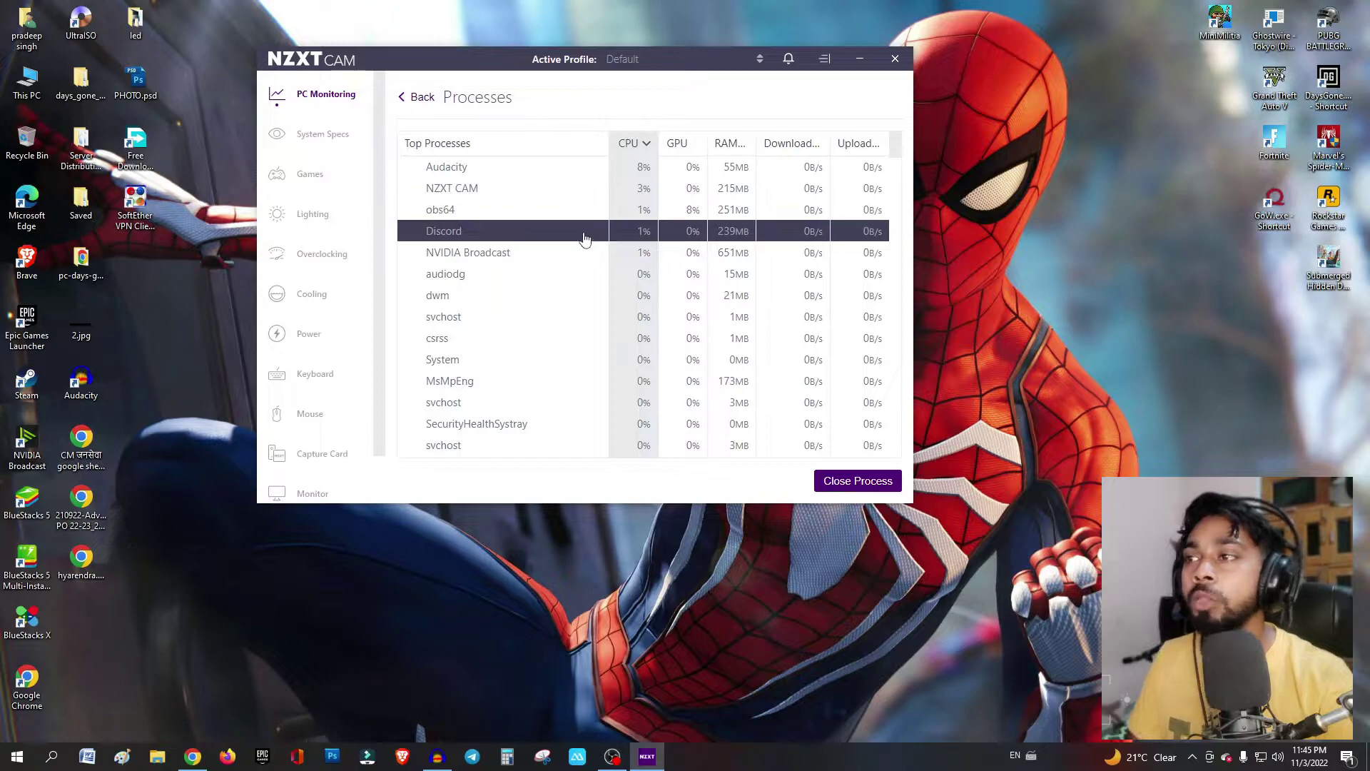
pyautogui.click(528, 218)
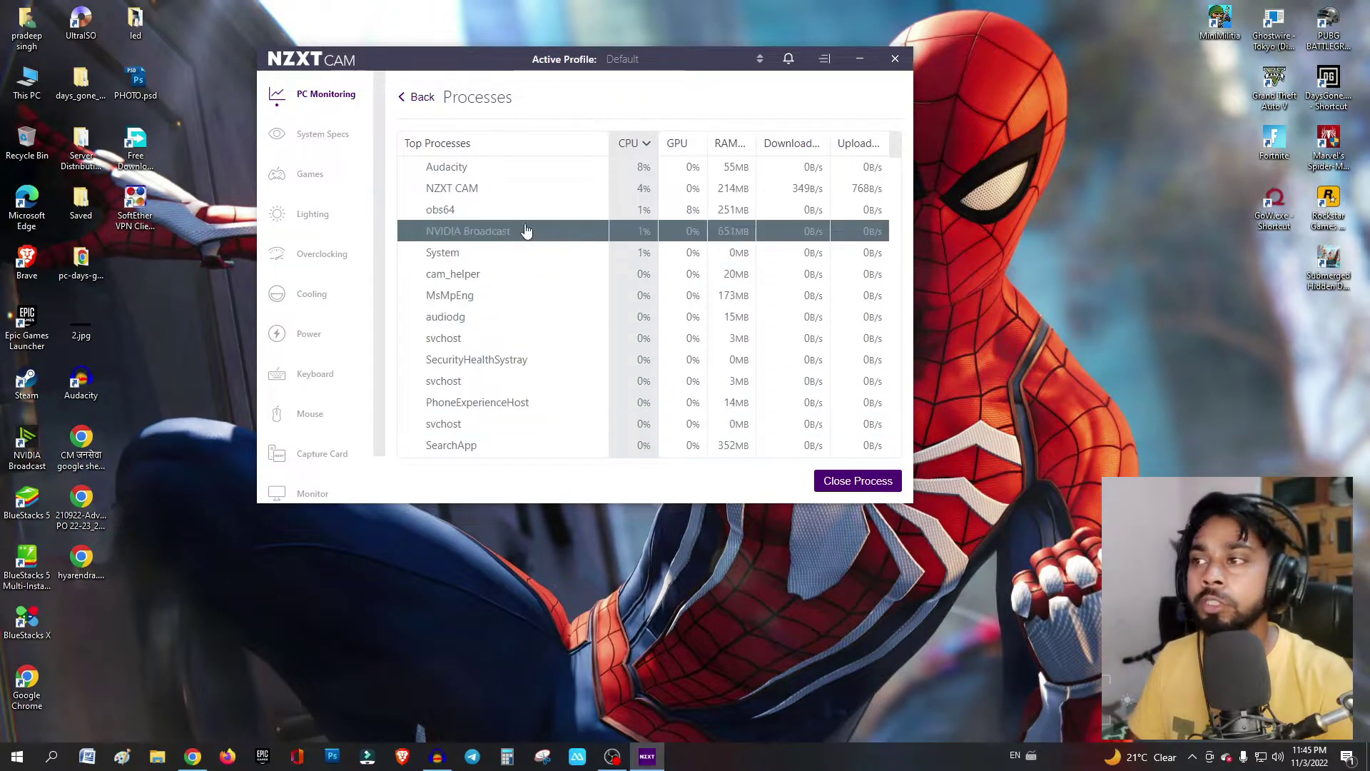
pyautogui.click(888, 488)
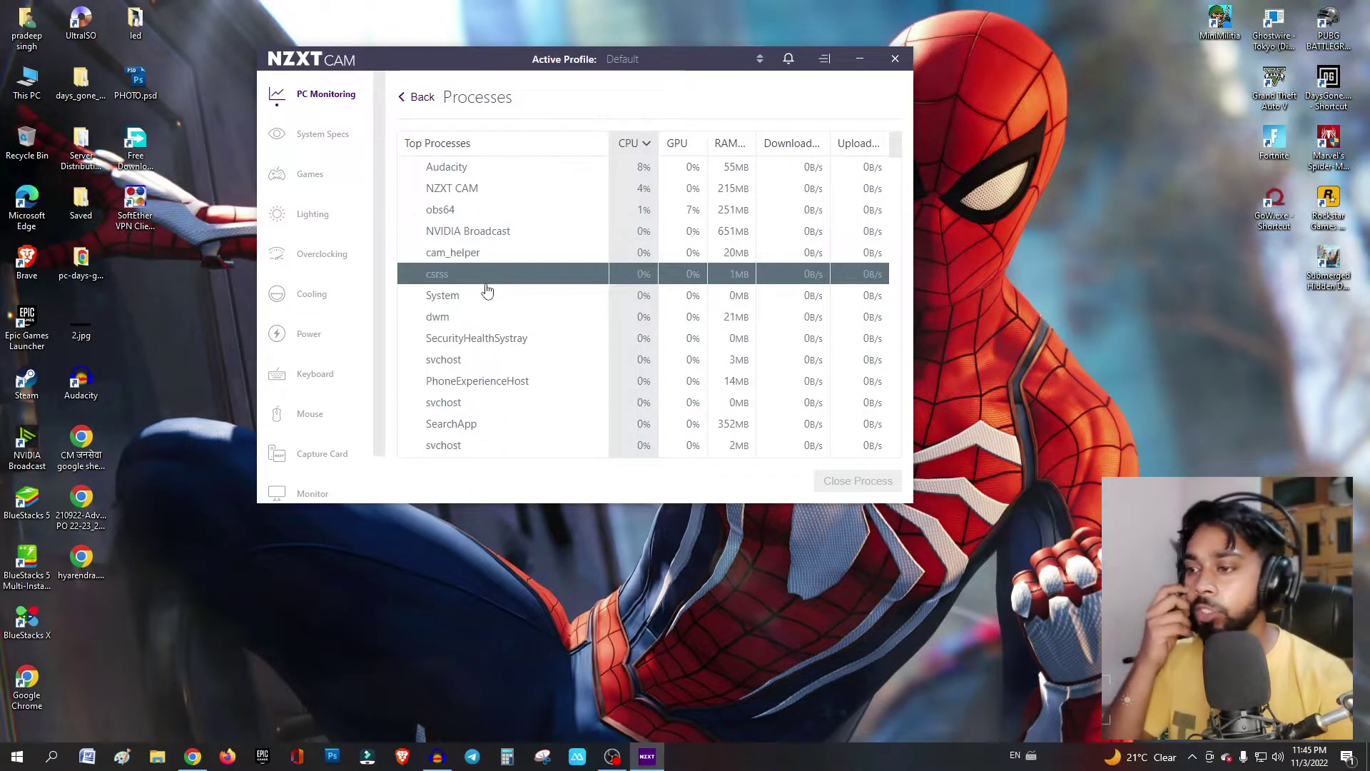
pyautogui.click(408, 100)
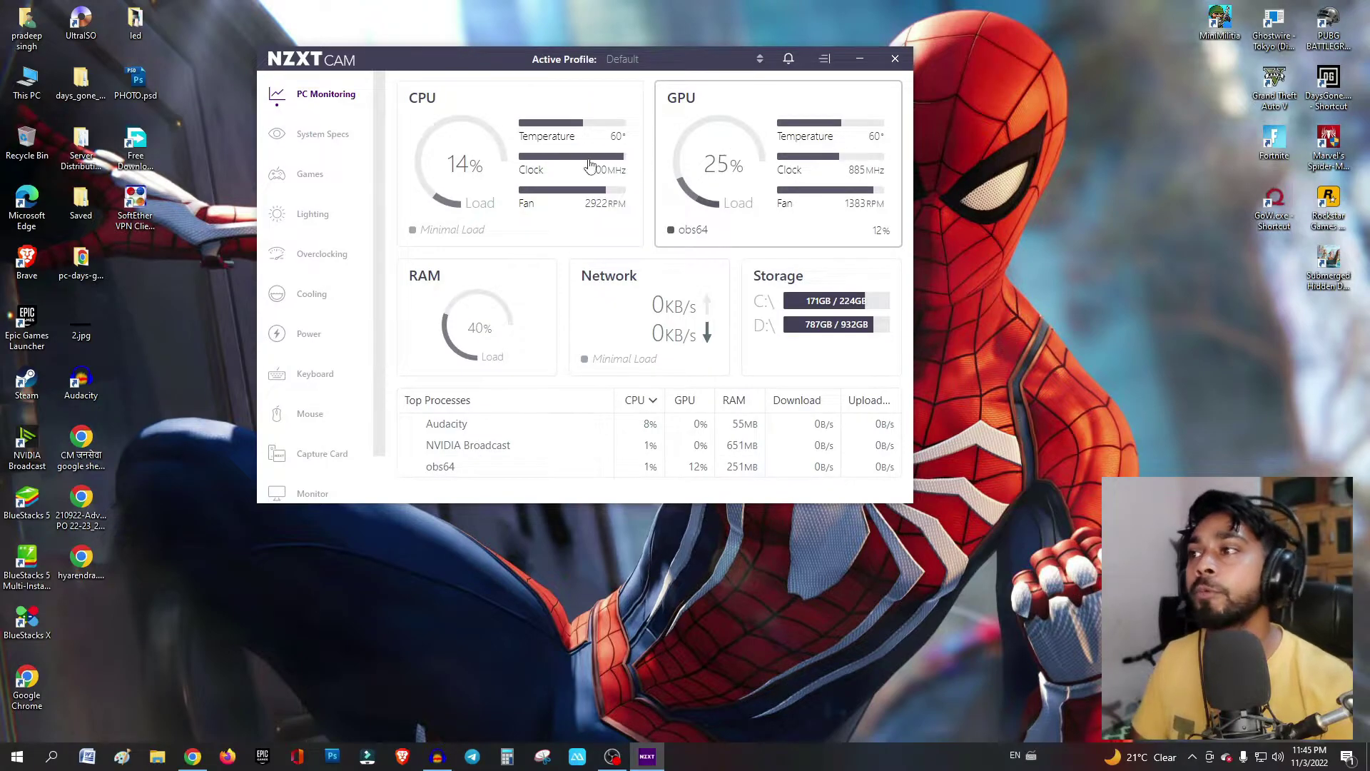
# Review the System Specs page, from CPU details through storage, audio and network devices.
pyautogui.click(329, 152)
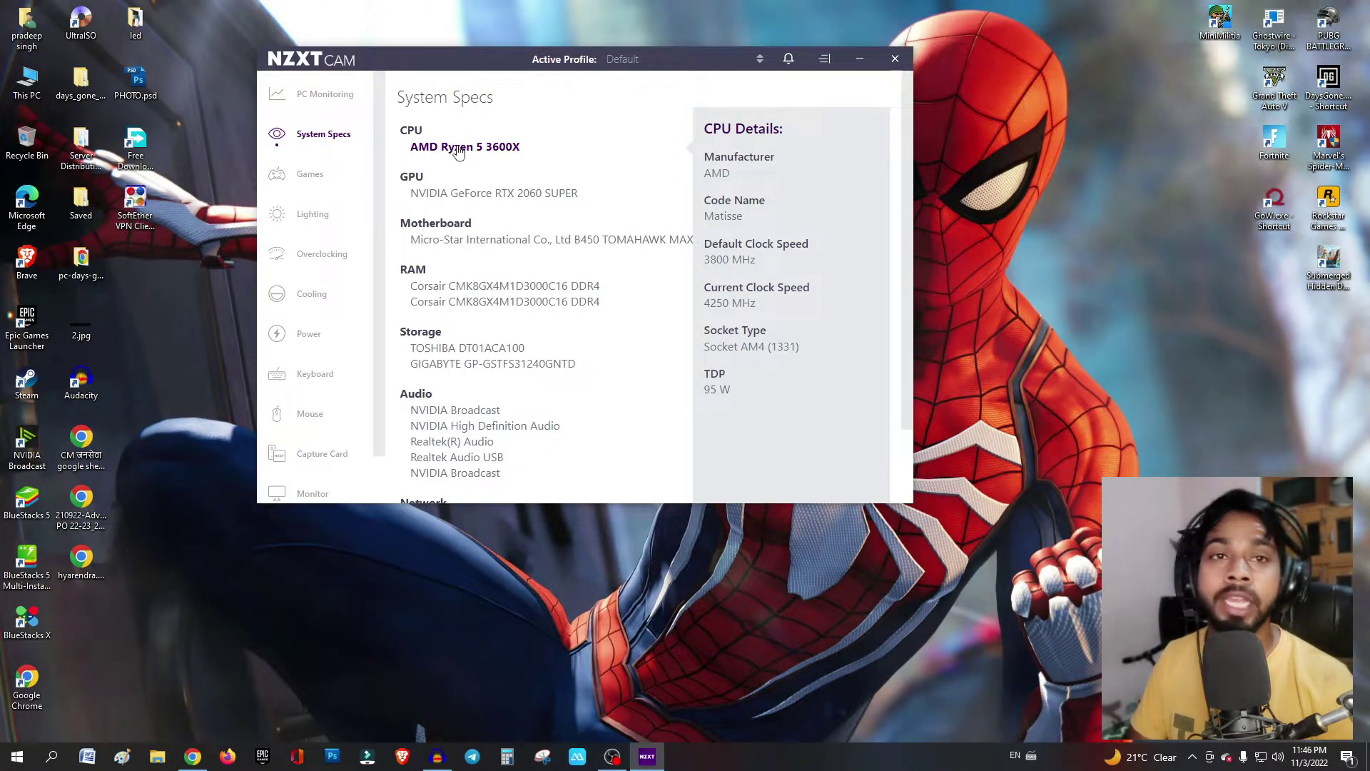
pyautogui.scroll(-1, 518, 300)
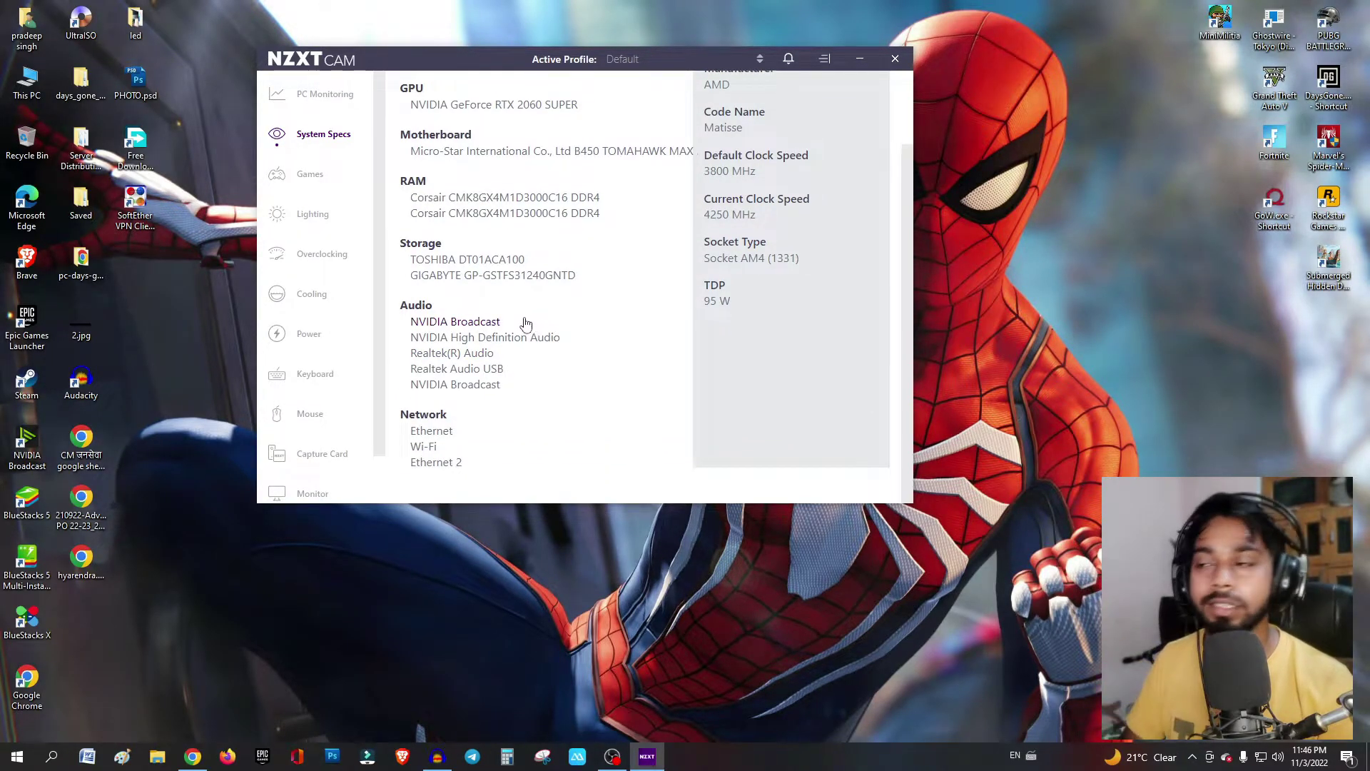
pyautogui.scroll(-1, 335, 253)
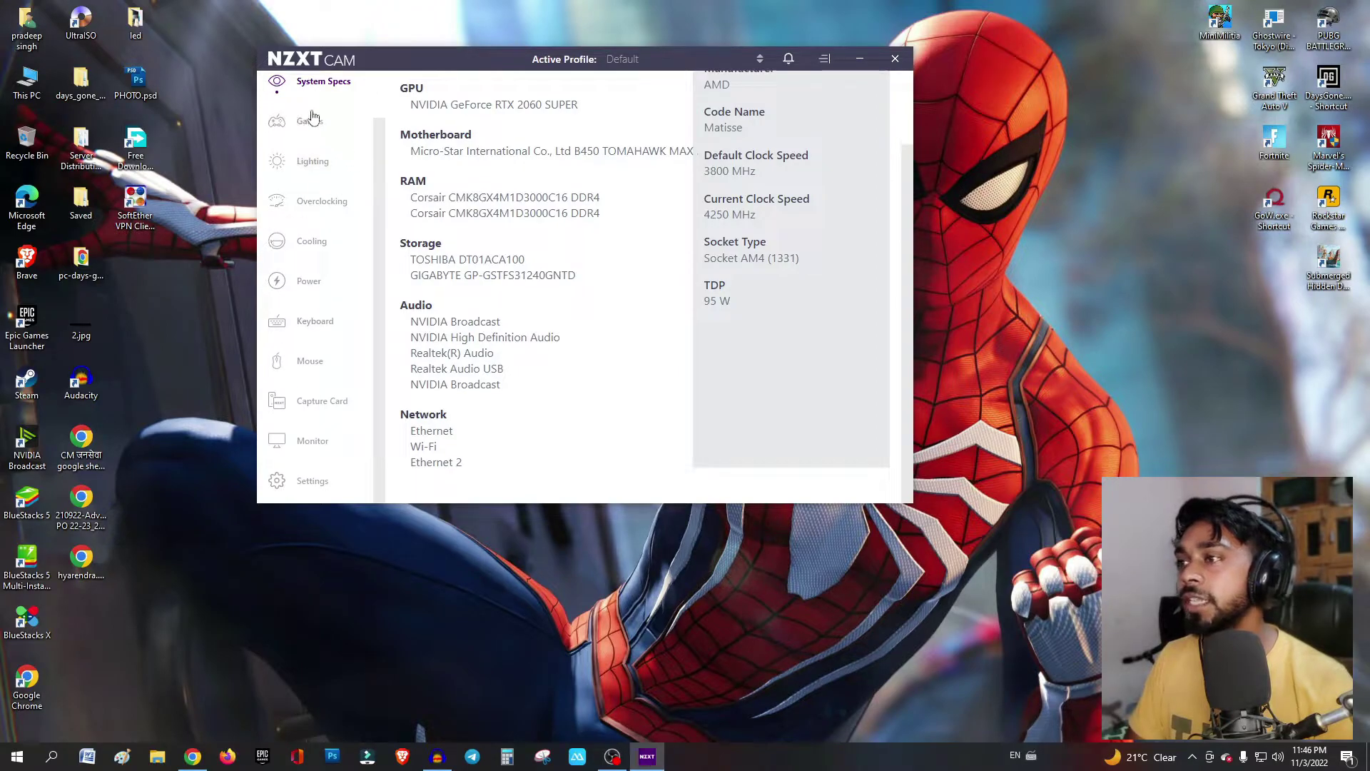
pyautogui.scroll(1, 335, 171)
# Look through the Games, Lighting, Overclocking and Cooling pages.
pyautogui.click(309, 176)
pyautogui.click(307, 215)
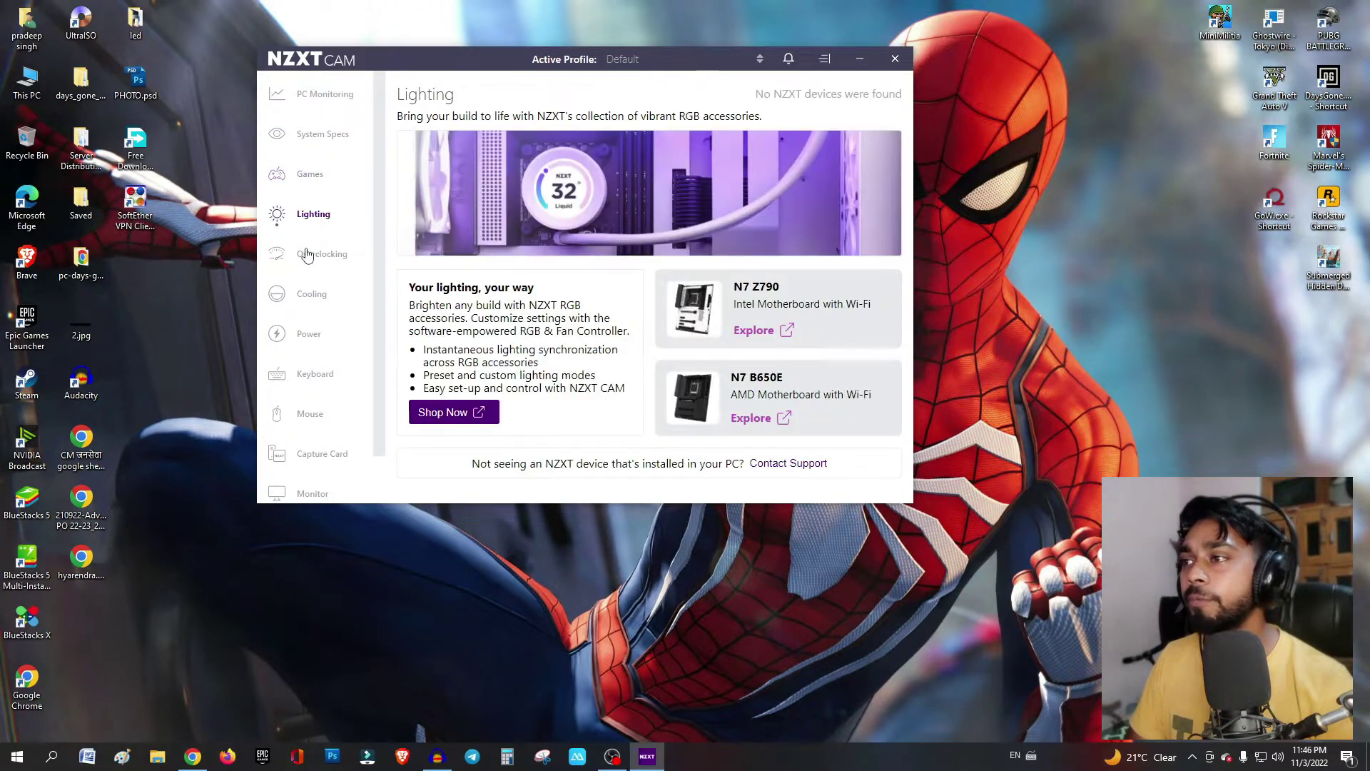
pyautogui.click(304, 259)
pyautogui.click(312, 296)
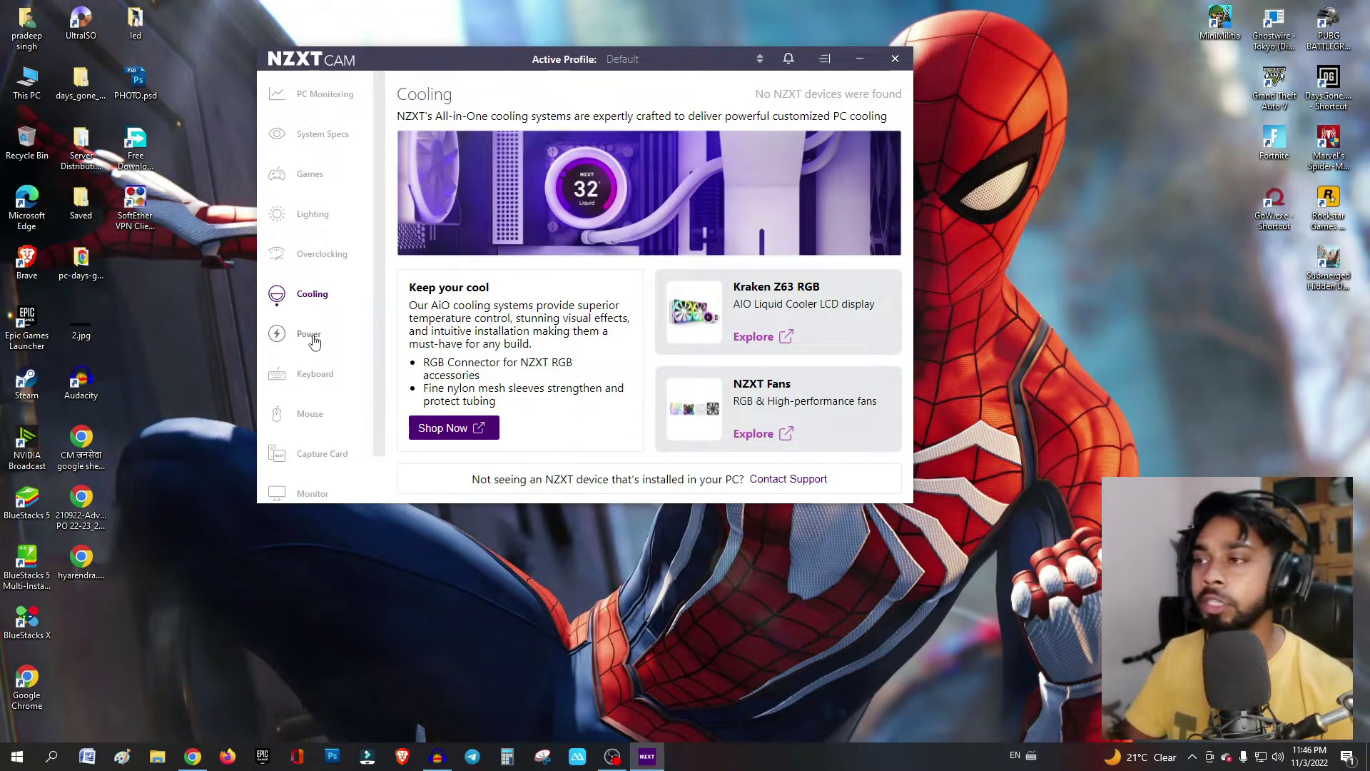
# Open the application settings and view the Overlay settings page.
pyautogui.scroll(-1, 307, 371)
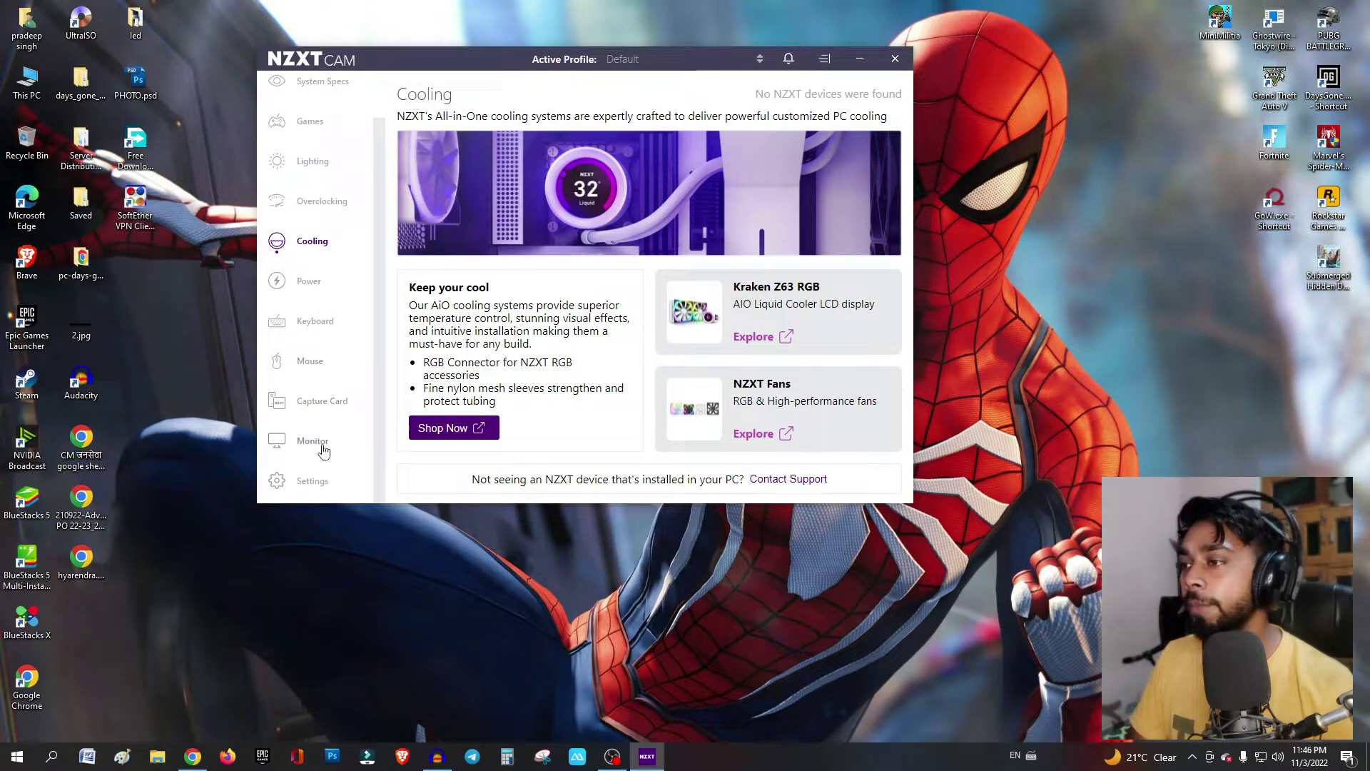
pyautogui.click(307, 481)
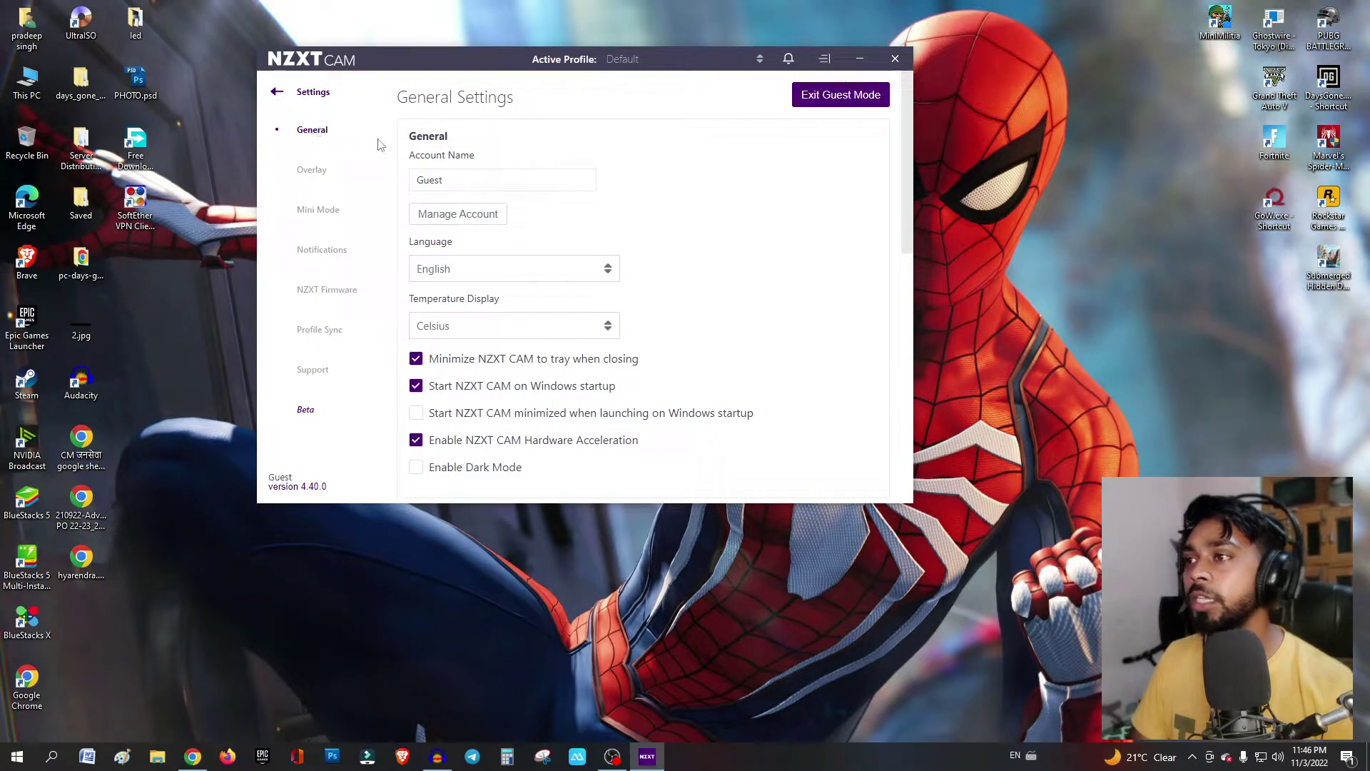
pyautogui.click(314, 177)
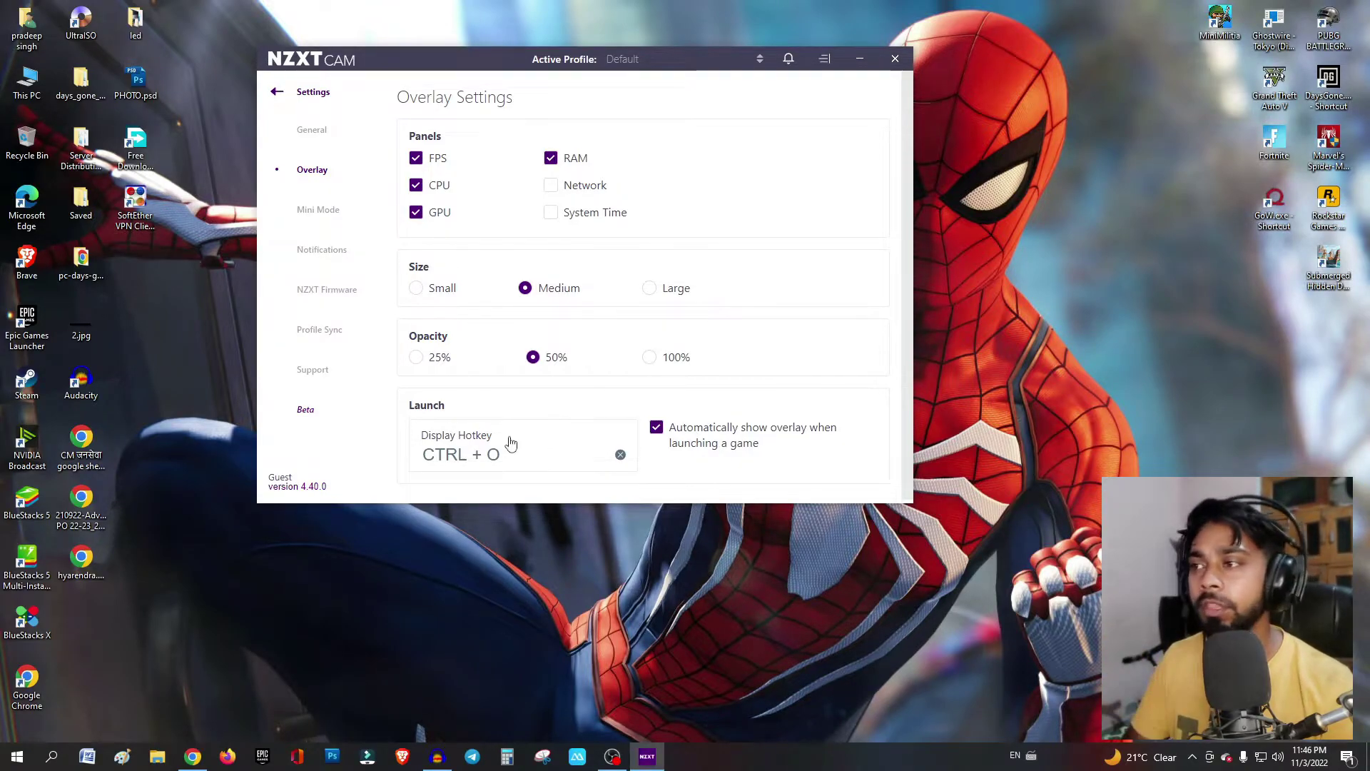
# In the Mini Mode settings, try the Light theme, return to Dark, and launch Mini Mode.
pyautogui.click(308, 215)
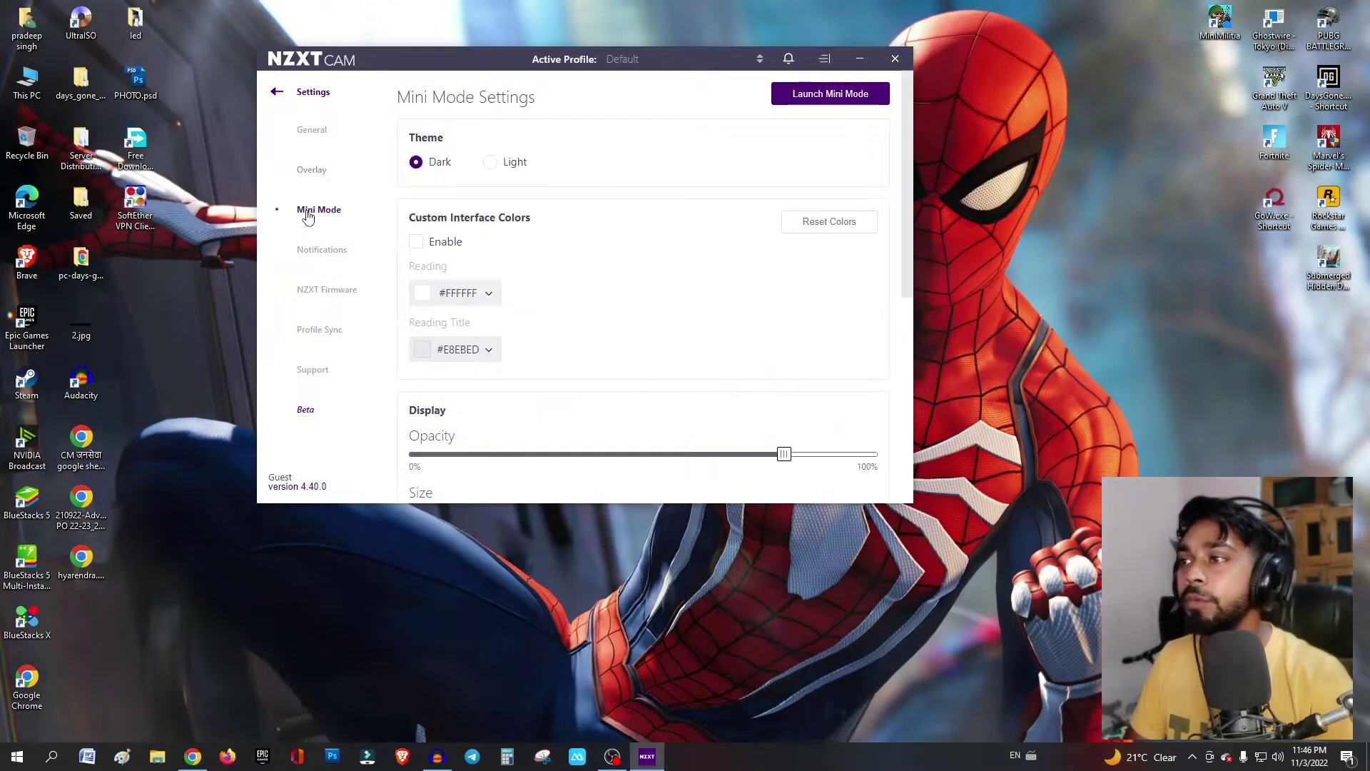
pyautogui.click(490, 164)
pyautogui.click(421, 165)
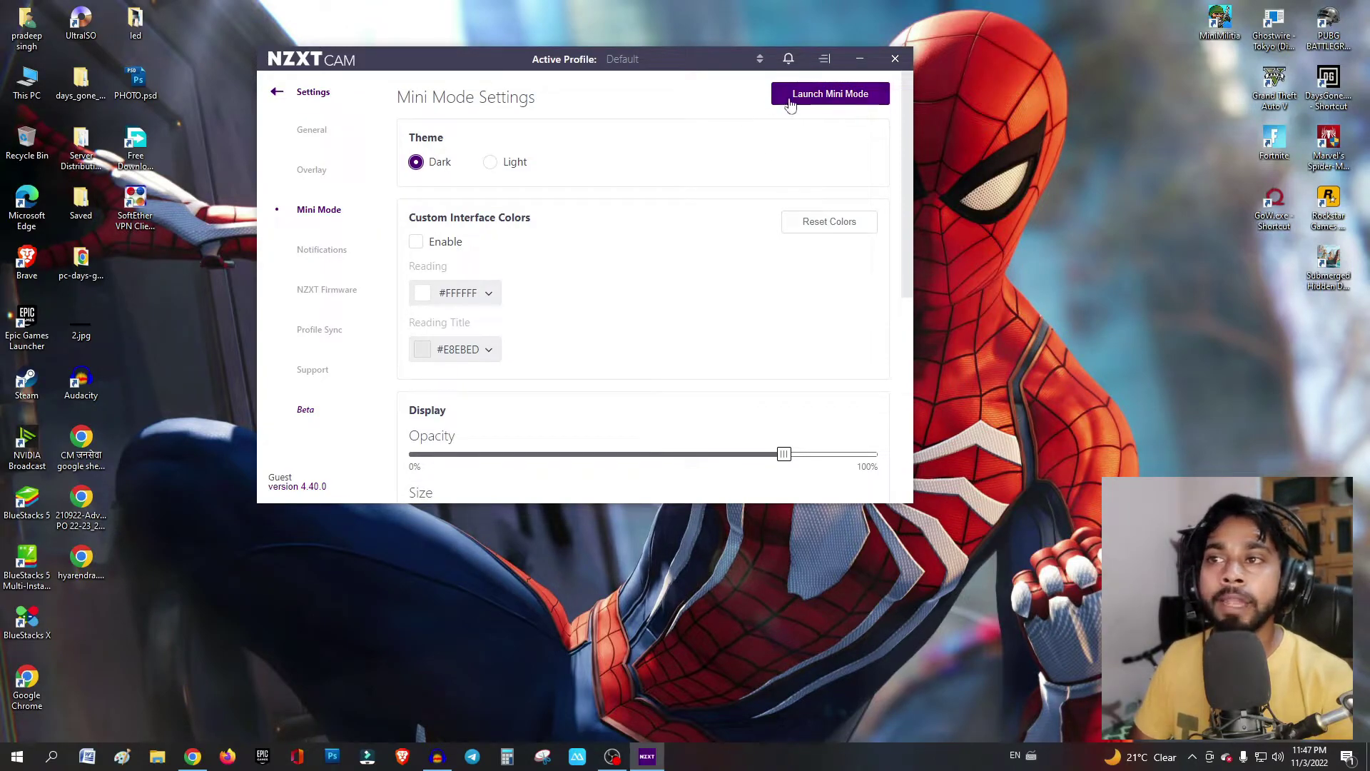
pyautogui.click(858, 100)
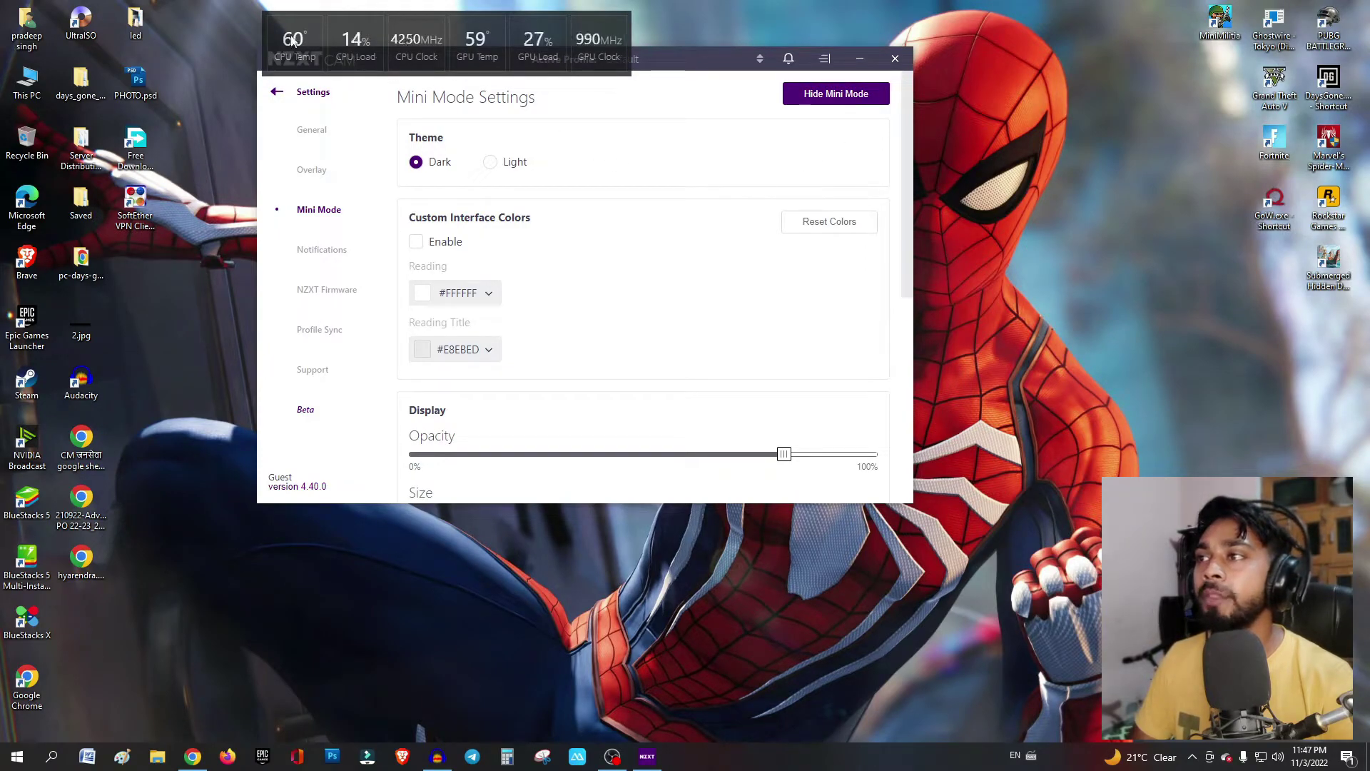
# Move the main window clear of the mini mode readout and shift the readout further left on the desktop.
pyautogui.click(691, 57)
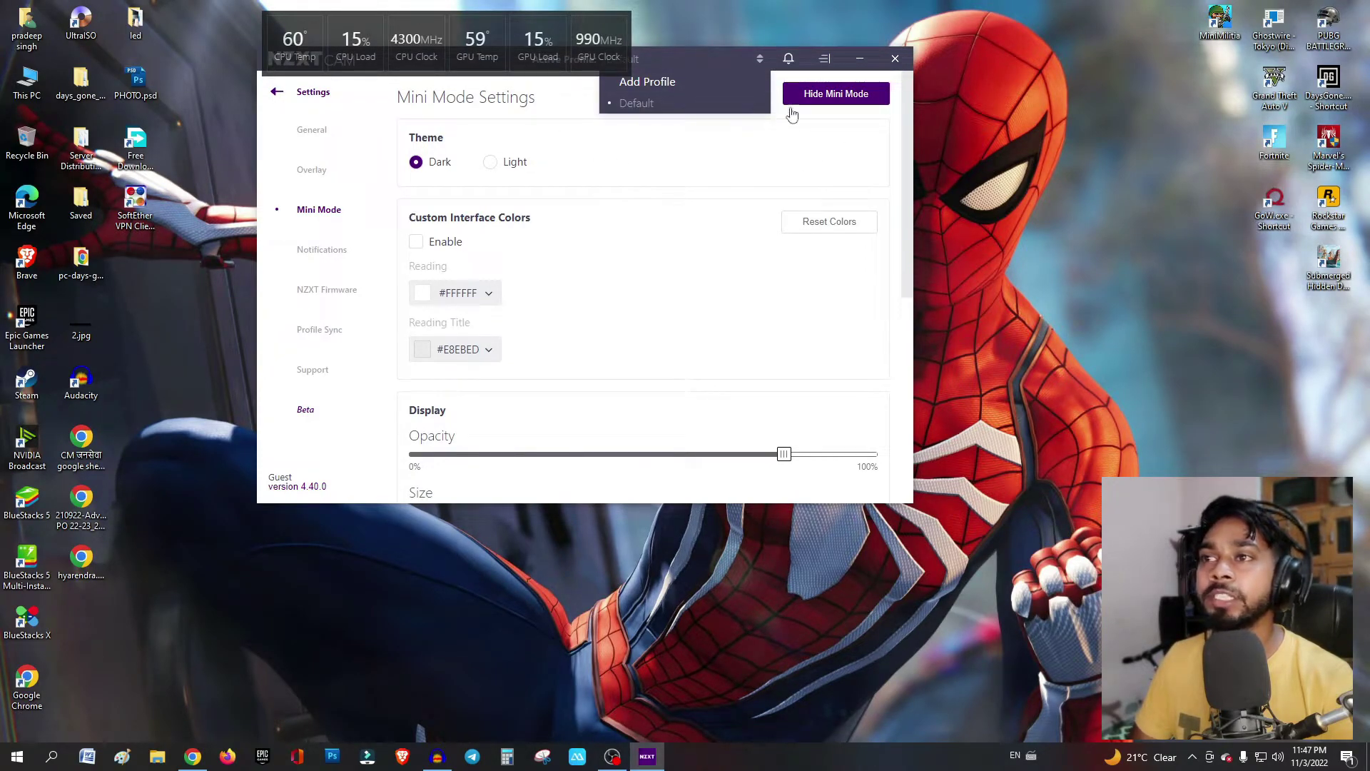
pyautogui.click(701, 64)
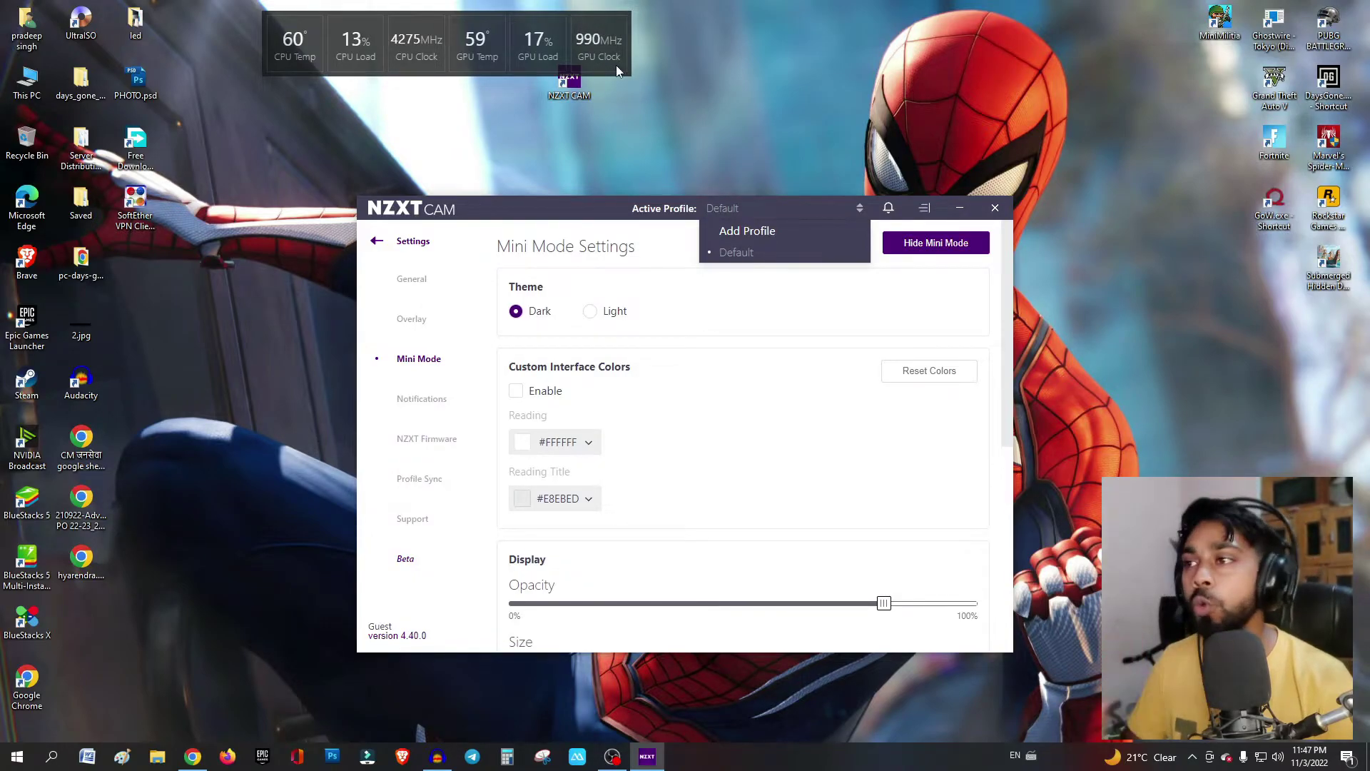
pyautogui.moveTo(319, 33); pyautogui.dragTo(231, 36)
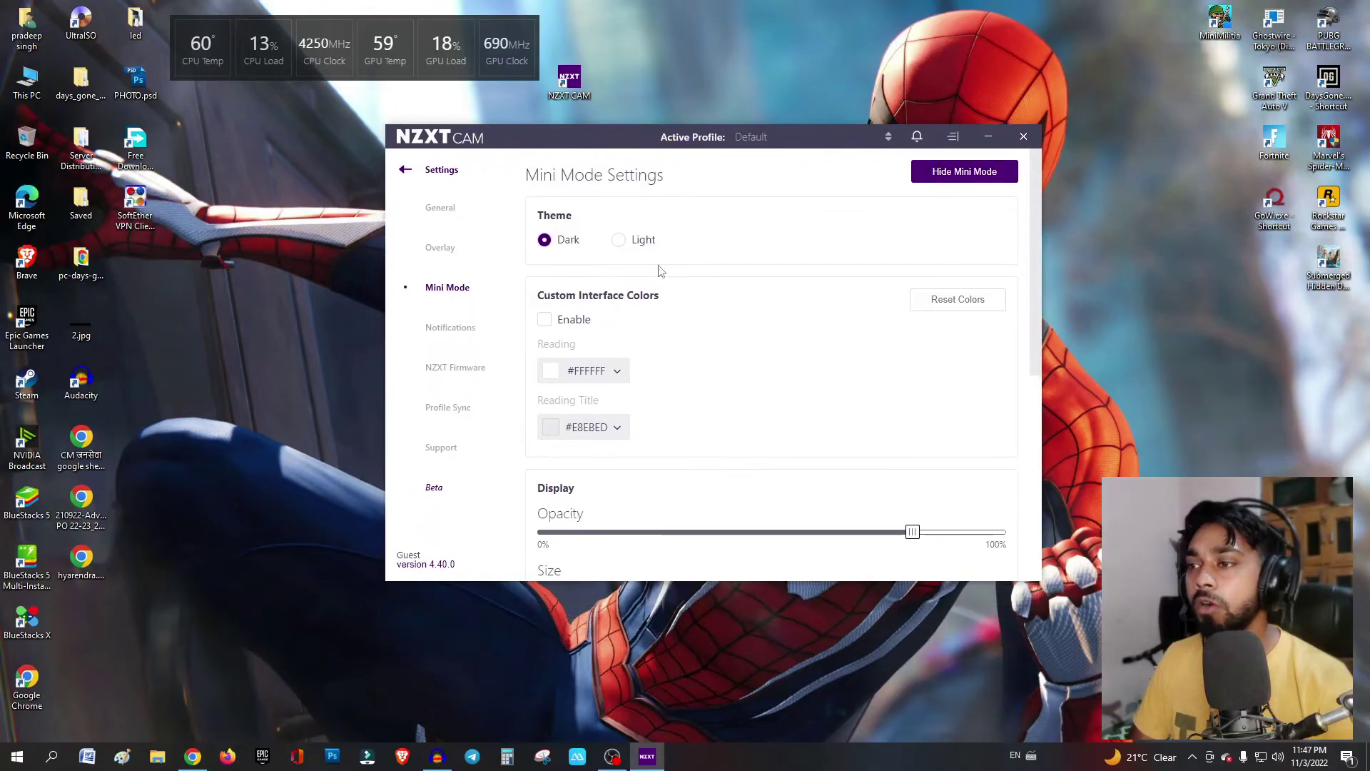
# Enable custom interface colors for Mini Mode and set the Reading color to green #28FF00.
pyautogui.scroll(-1, 707, 315)
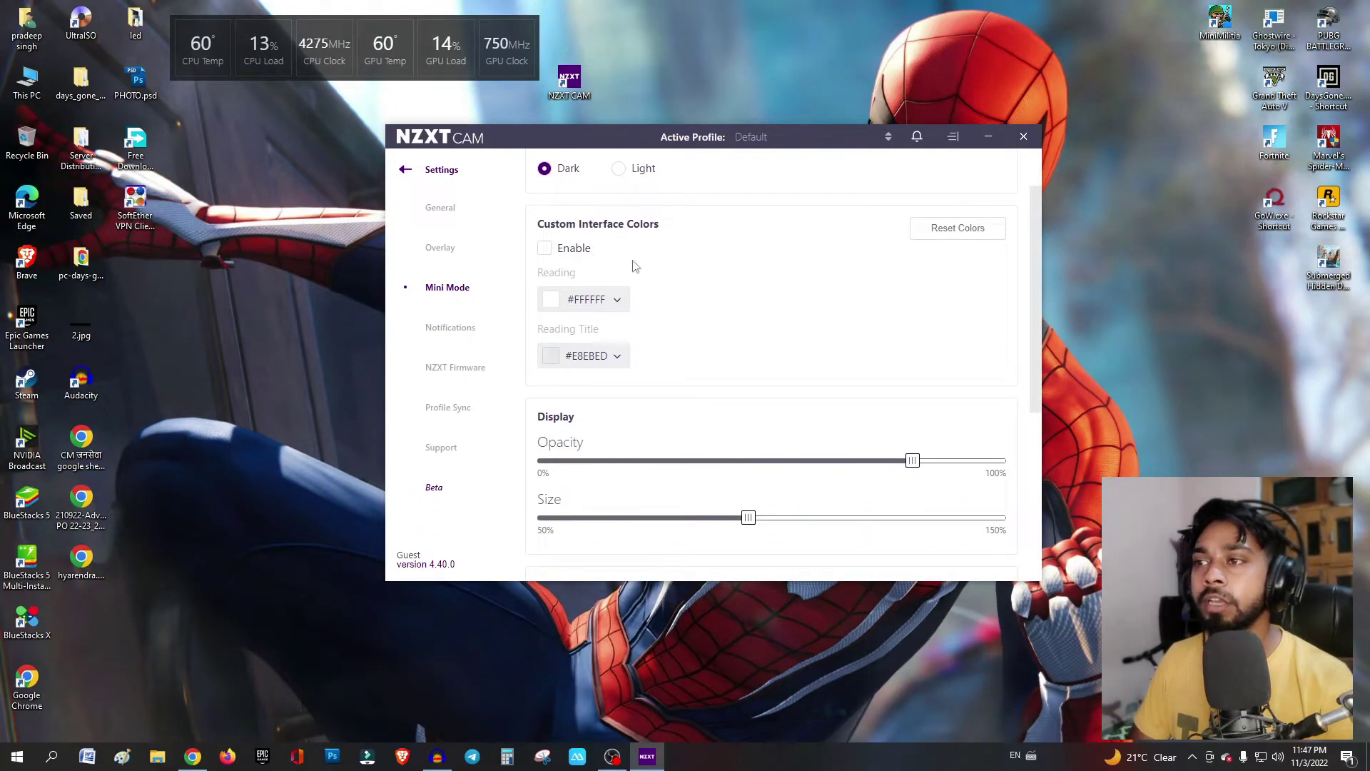
pyautogui.click(554, 251)
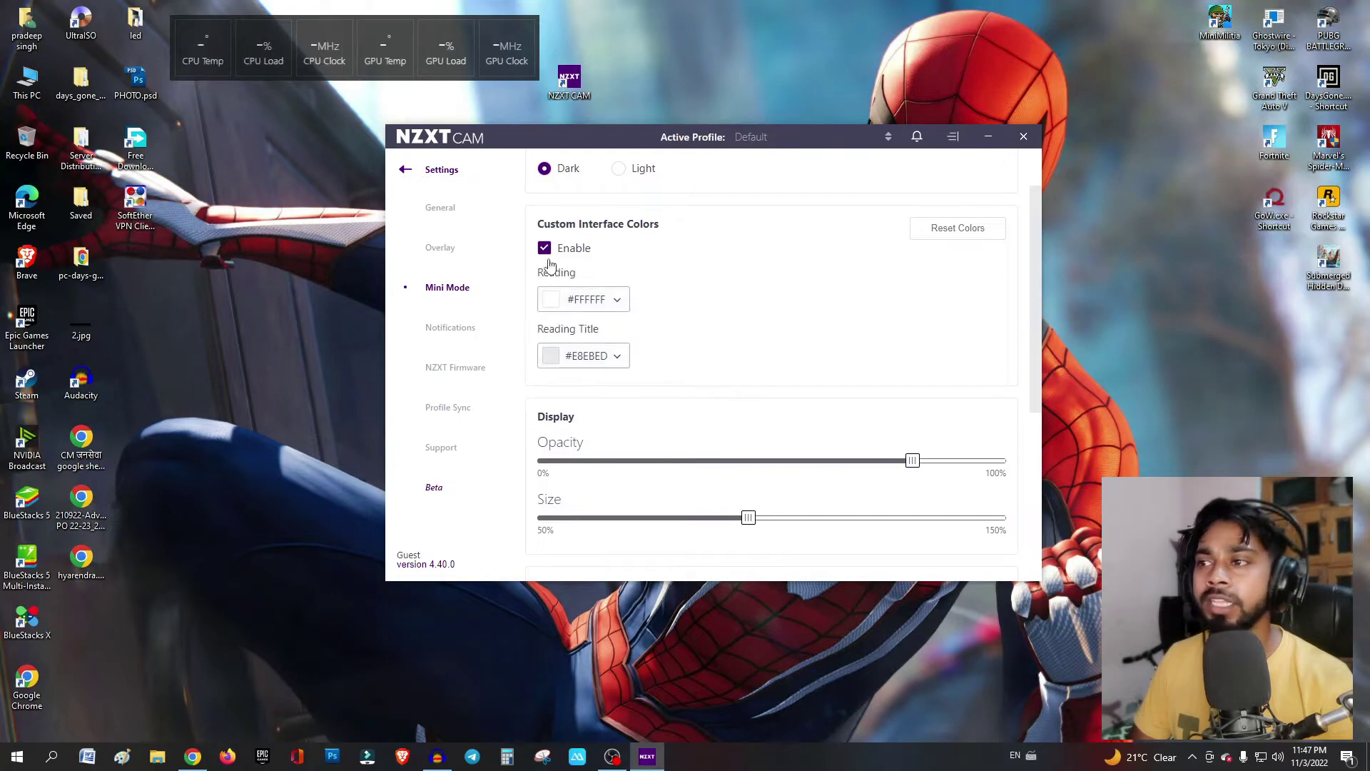
pyautogui.click(583, 300)
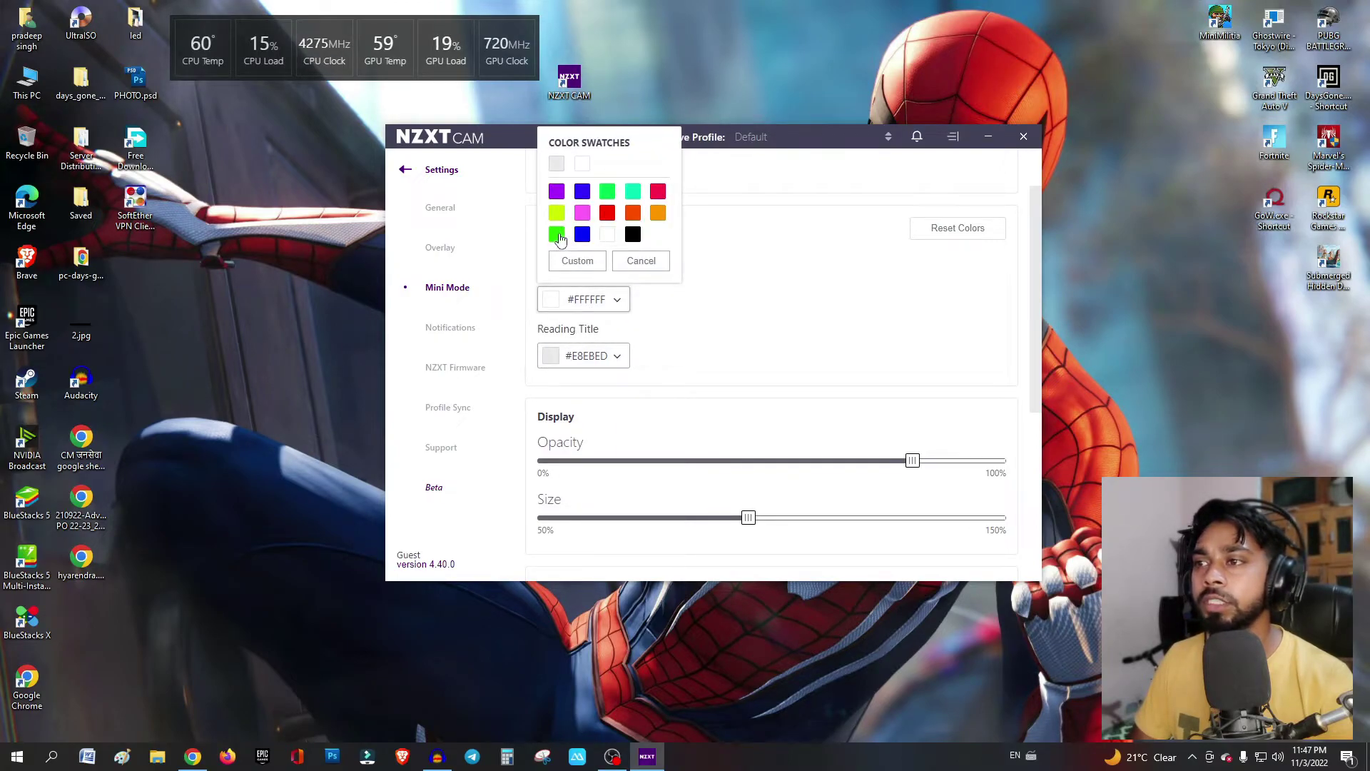
pyautogui.click(557, 235)
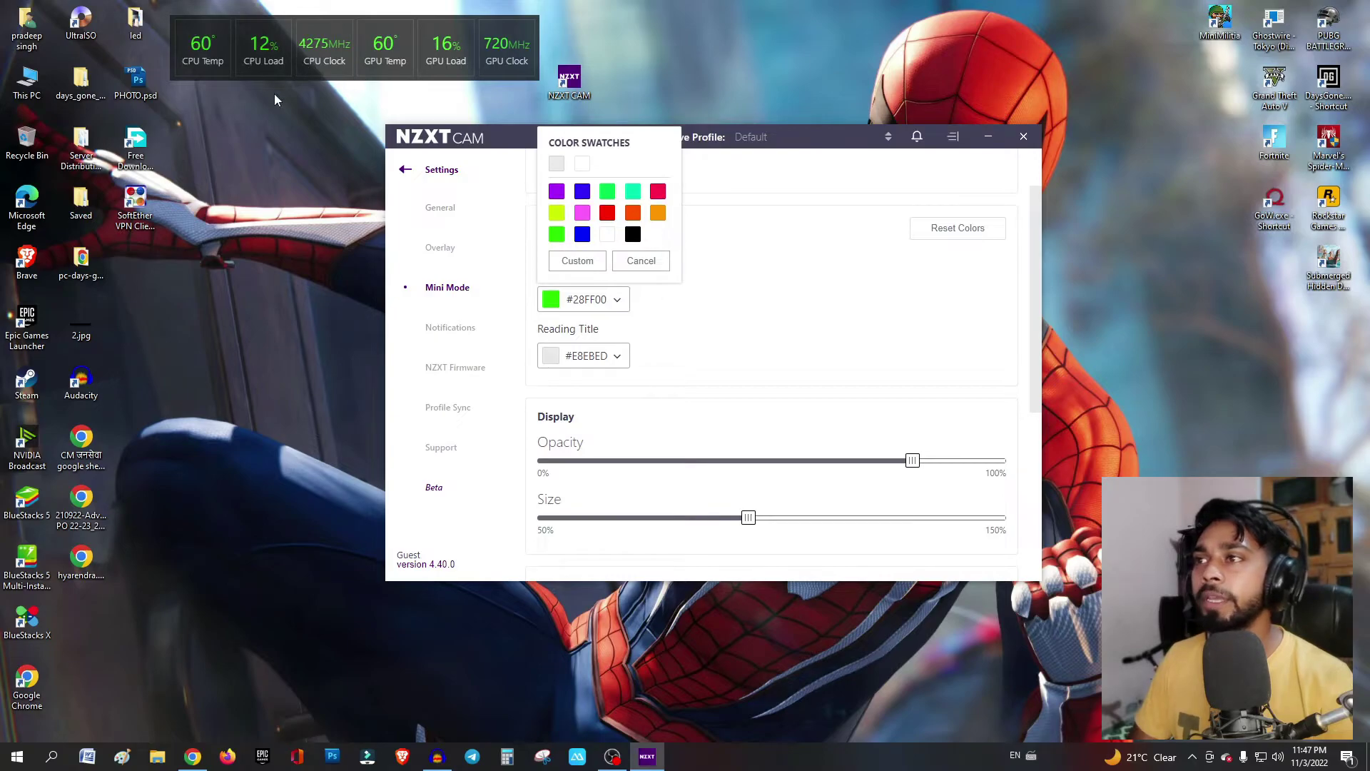
# Try red #FF0000 for the Reading Title color, then set it to green #28FF00.
pyautogui.click(581, 355)
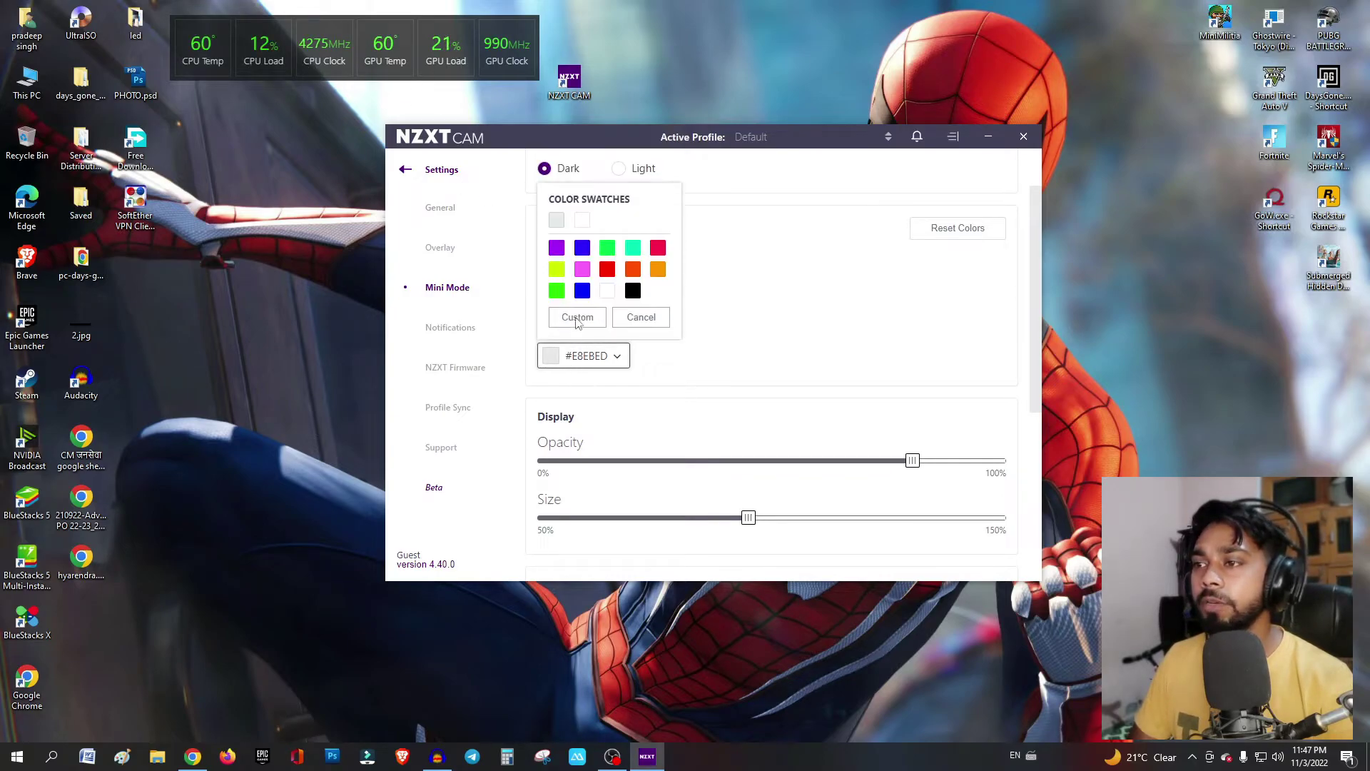
pyautogui.click(607, 269)
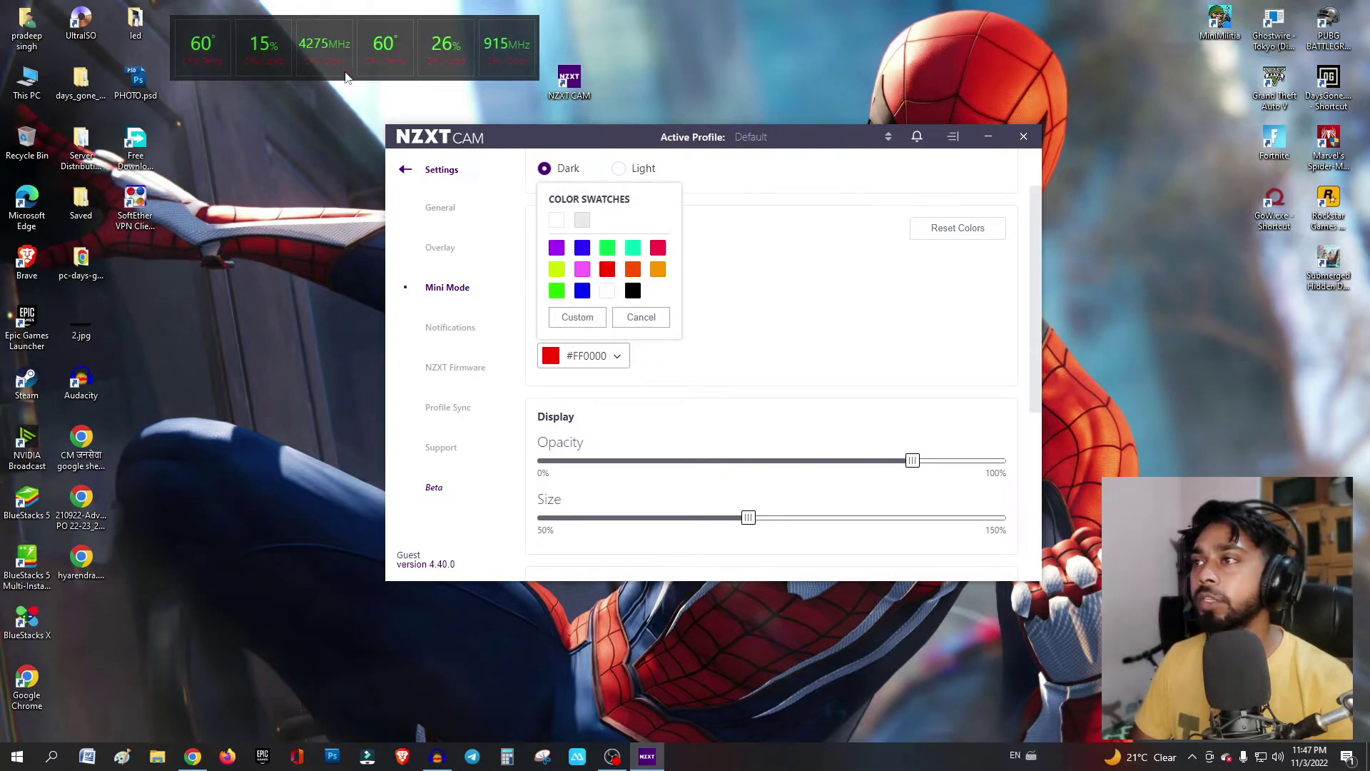
pyautogui.click(558, 292)
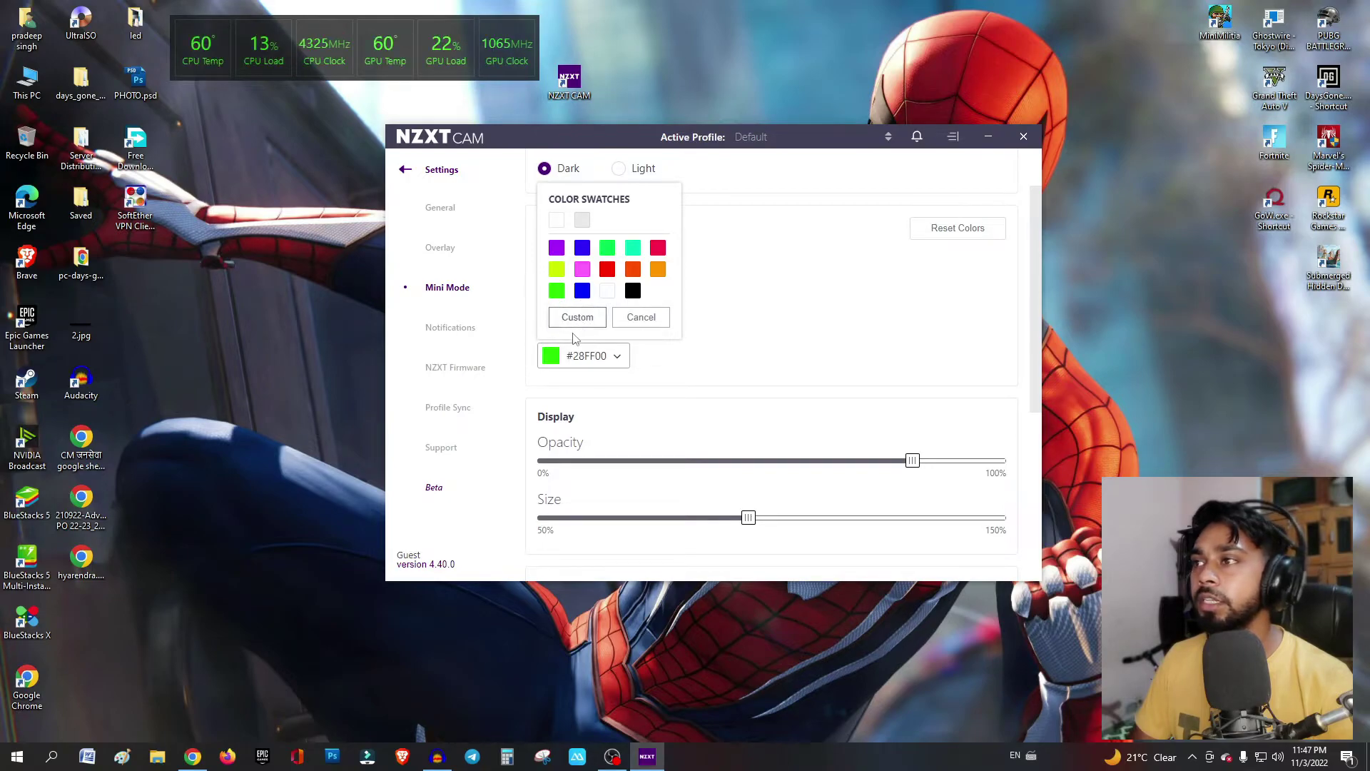
pyautogui.click(749, 349)
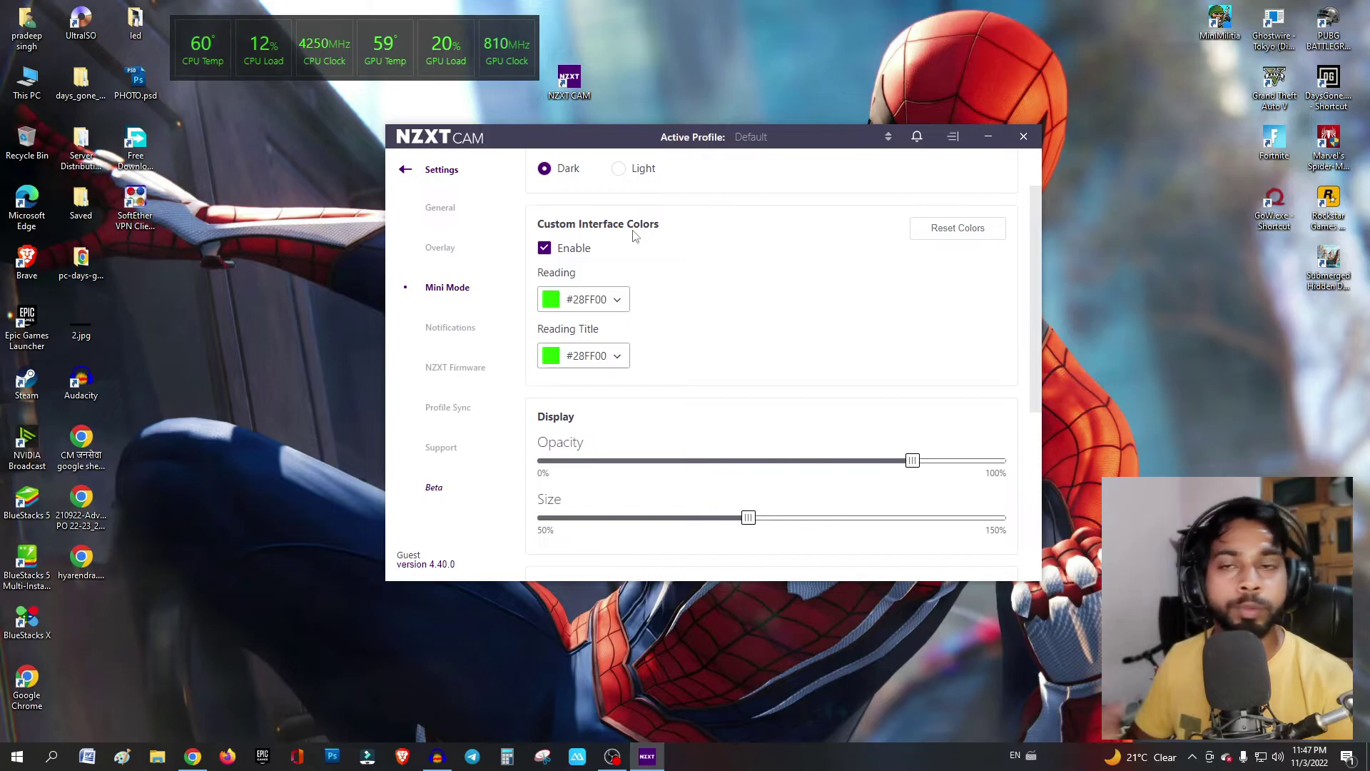
# Try the Vertical orientation for the mini mode readout and switch it back to Horizontal.
pyautogui.scroll(-2, 571, 343)
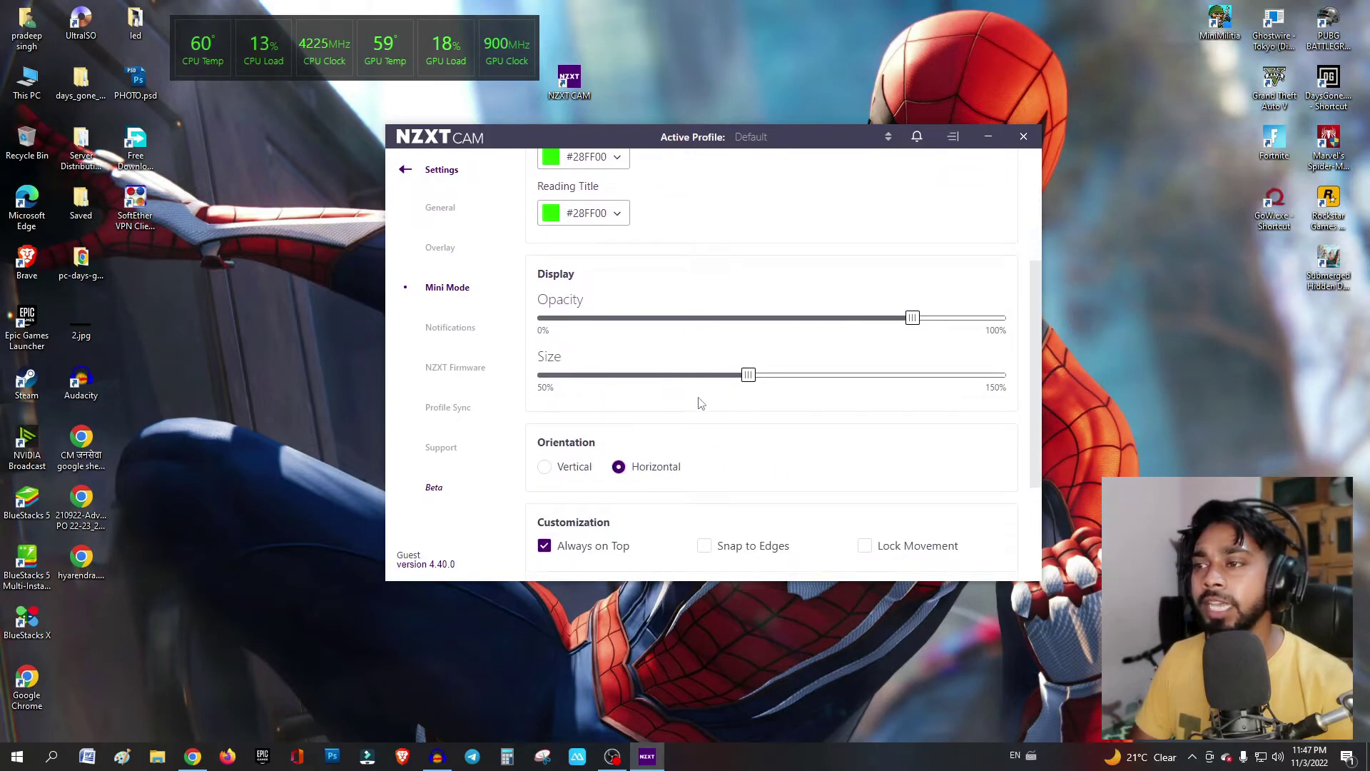
pyautogui.scroll(-1, 671, 398)
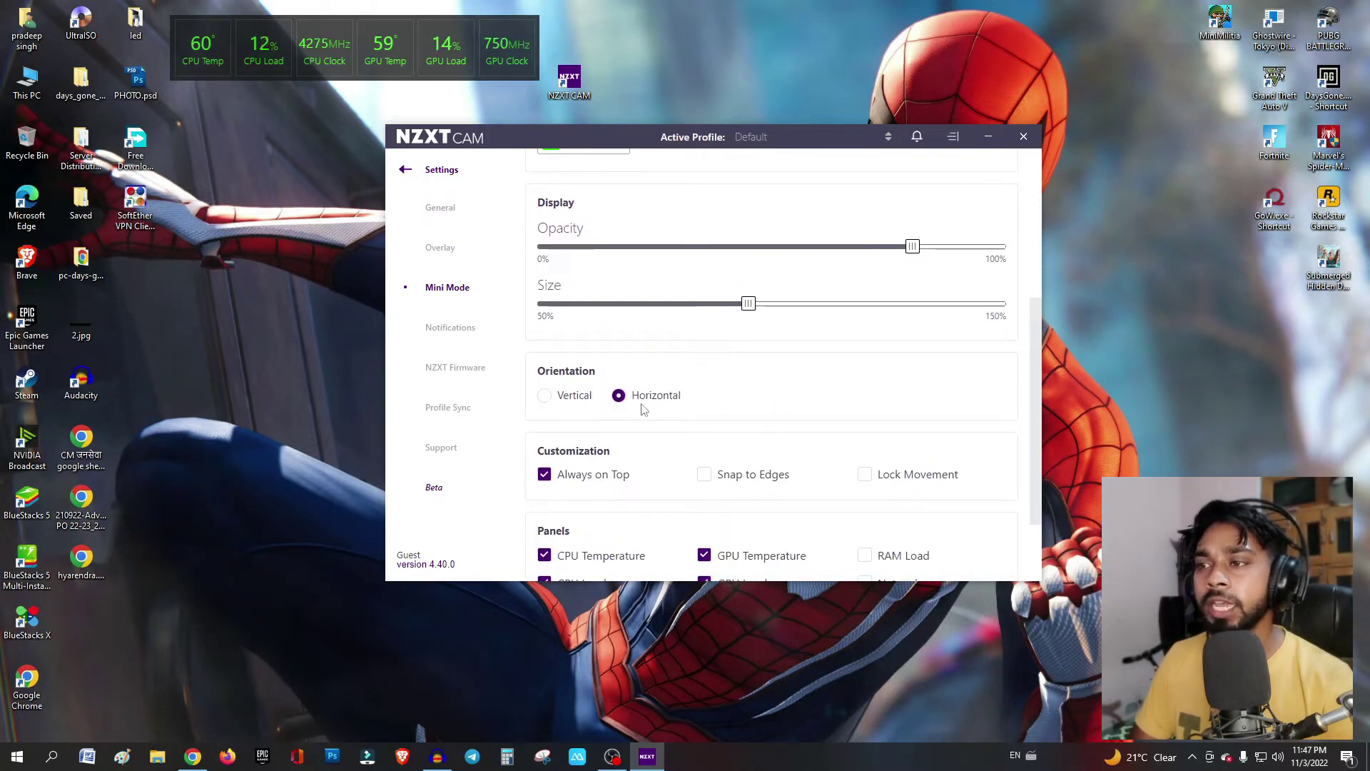
pyautogui.click(545, 396)
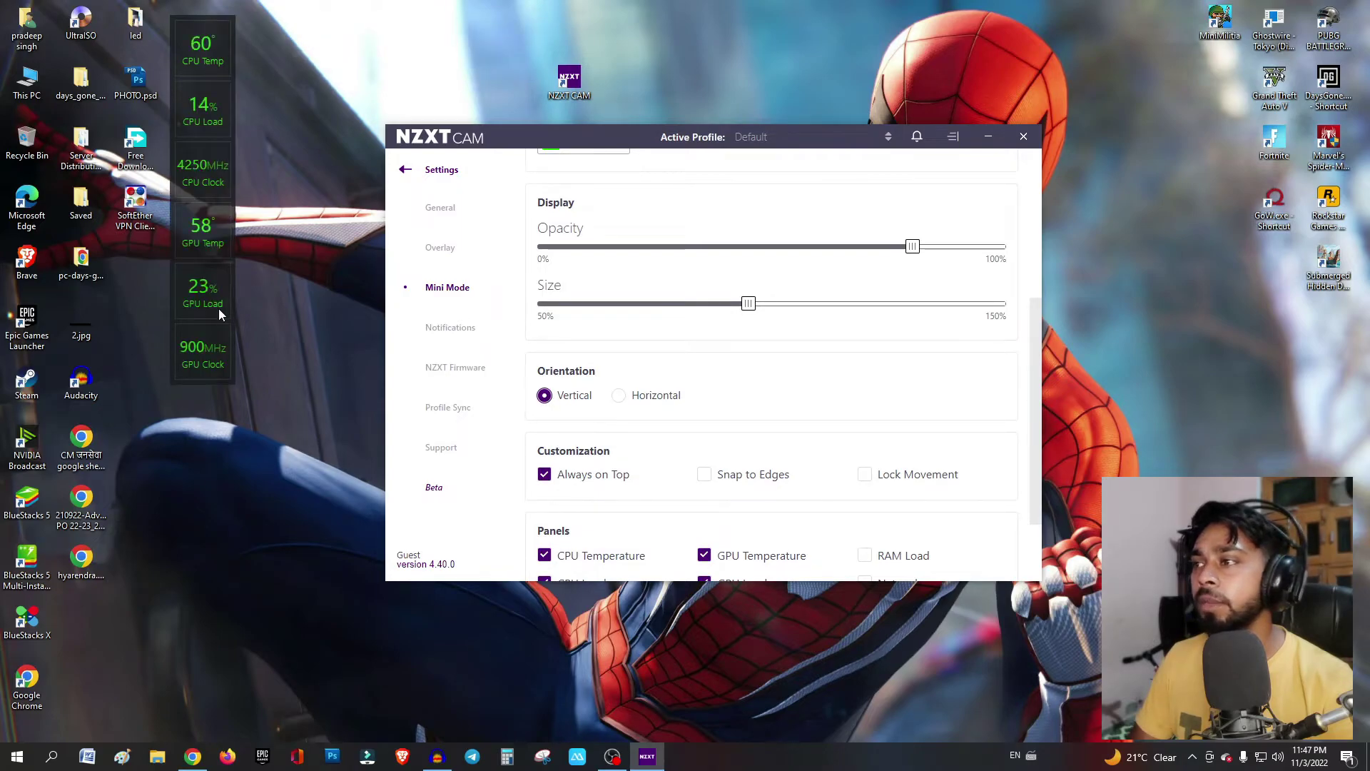
pyautogui.click(619, 396)
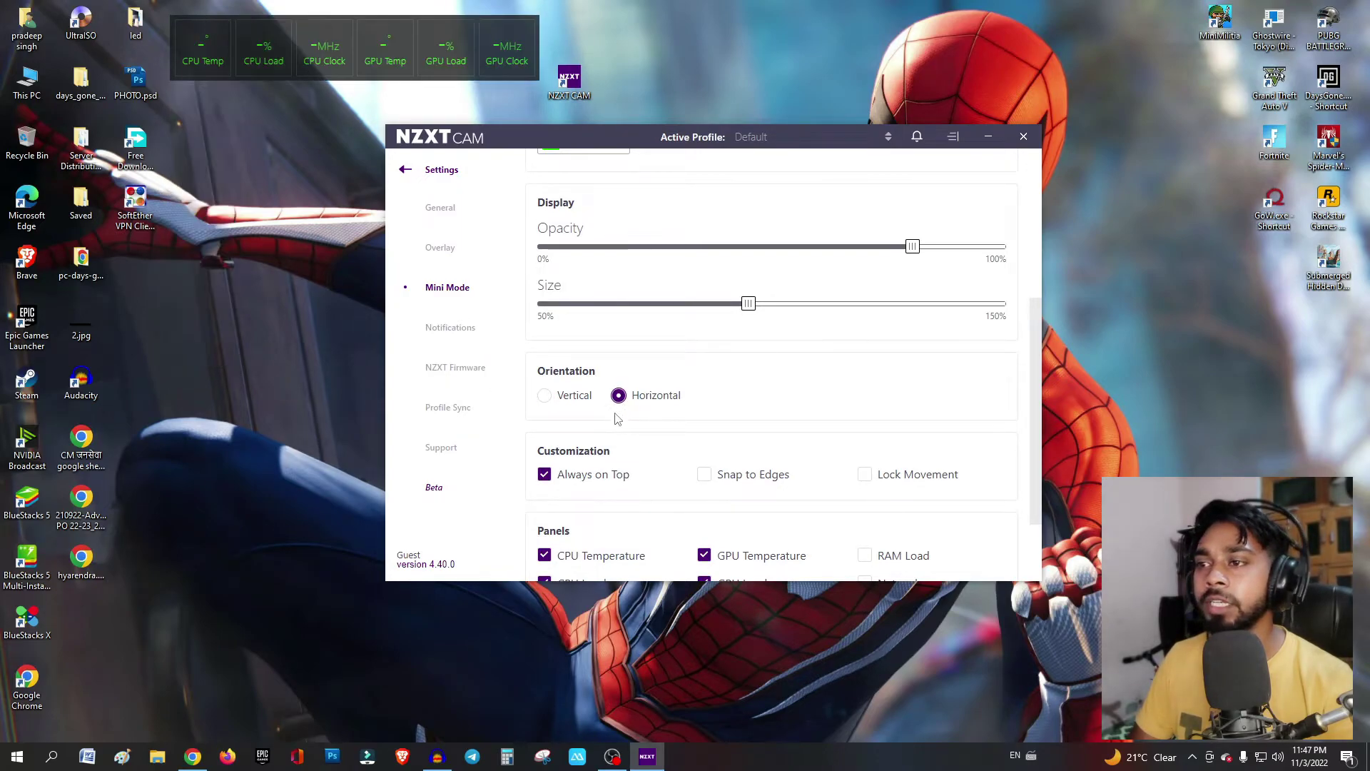
# Add the RAM Load panel to the mini mode readout, leaving CPU Fan Speed off after trying it.
pyautogui.scroll(-2, 719, 340)
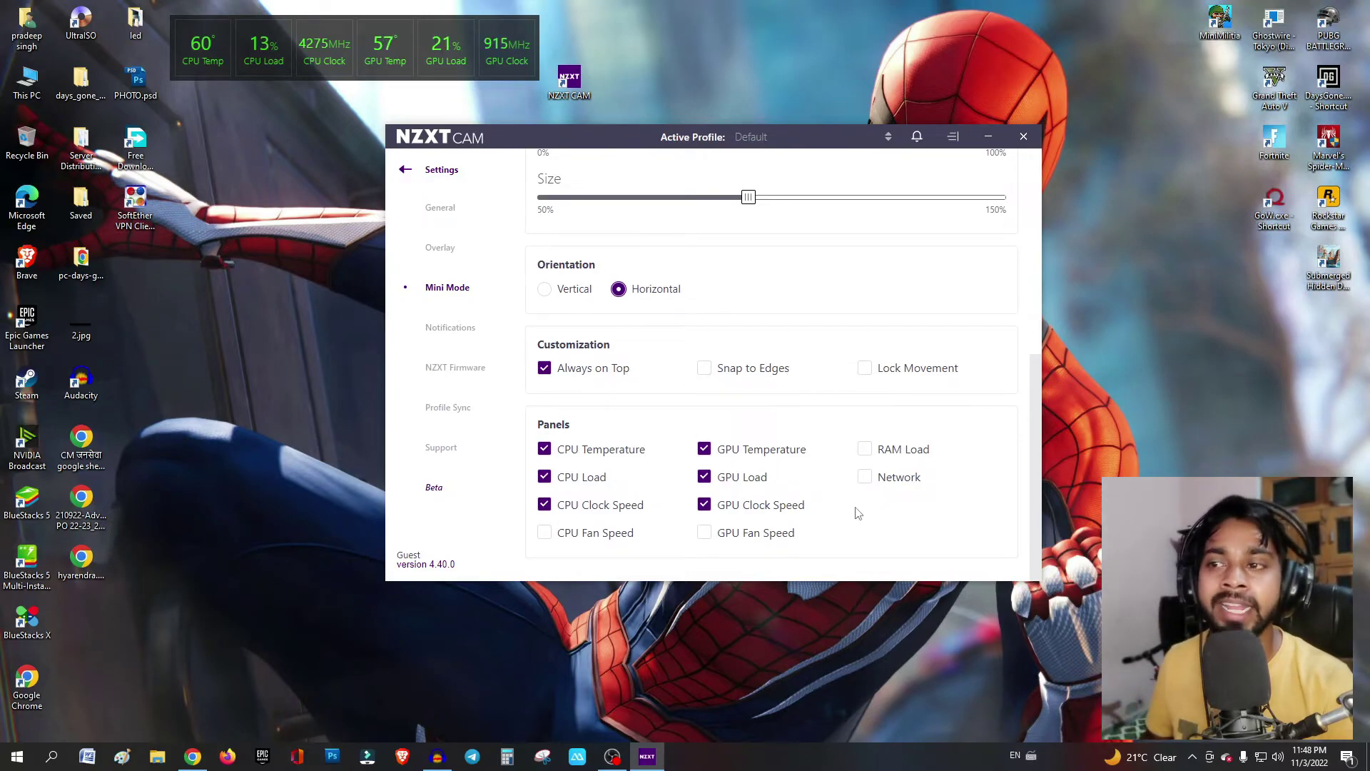
pyautogui.click(866, 450)
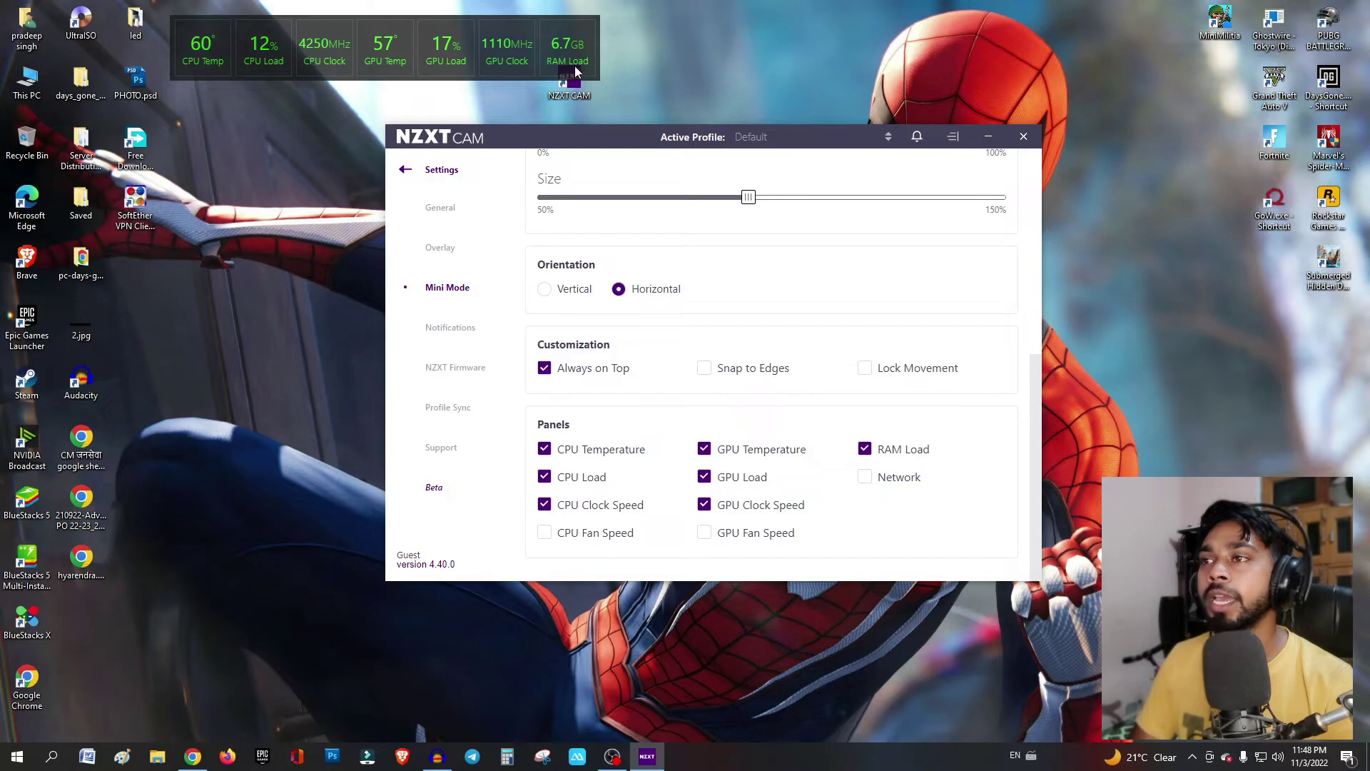
pyautogui.click(600, 541)
pyautogui.click(599, 541)
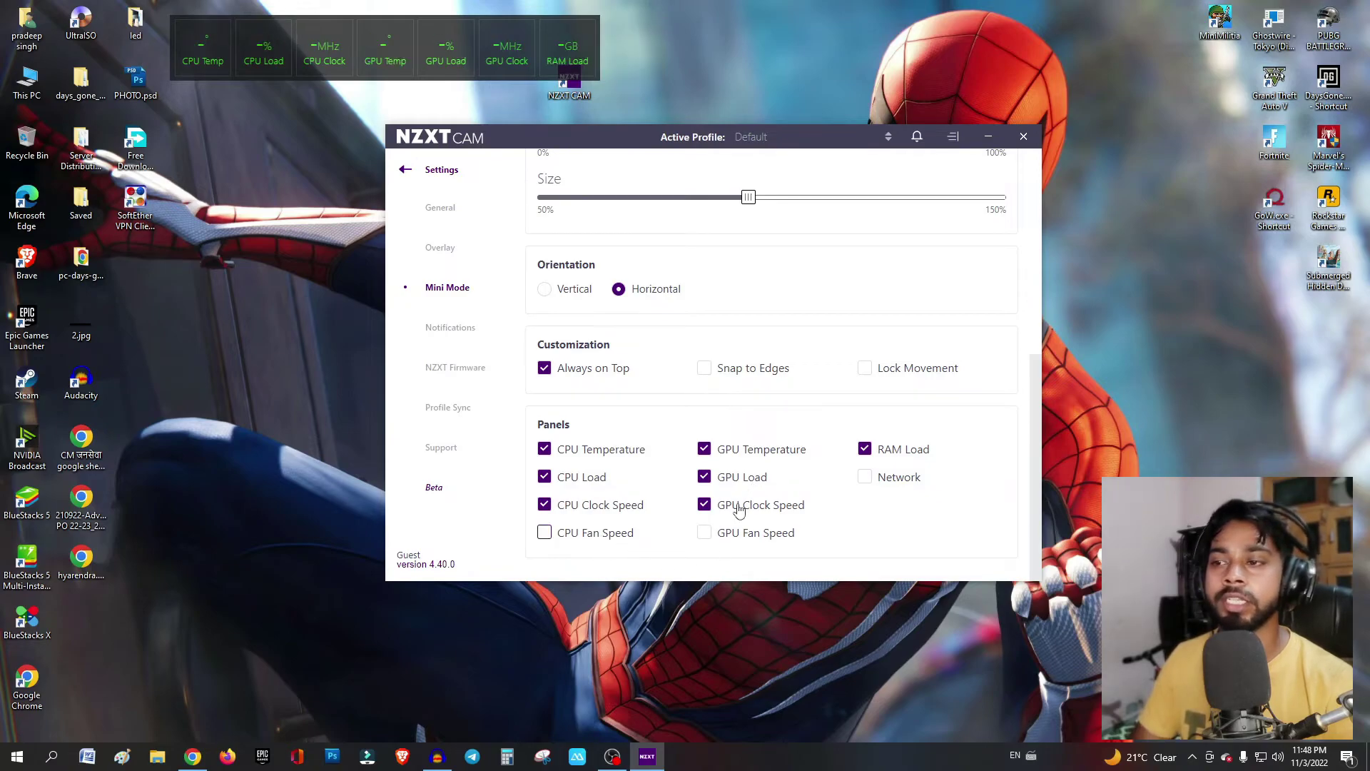
# Hide the mini mode readout from the desktop.
pyautogui.scroll(4, 841, 336)
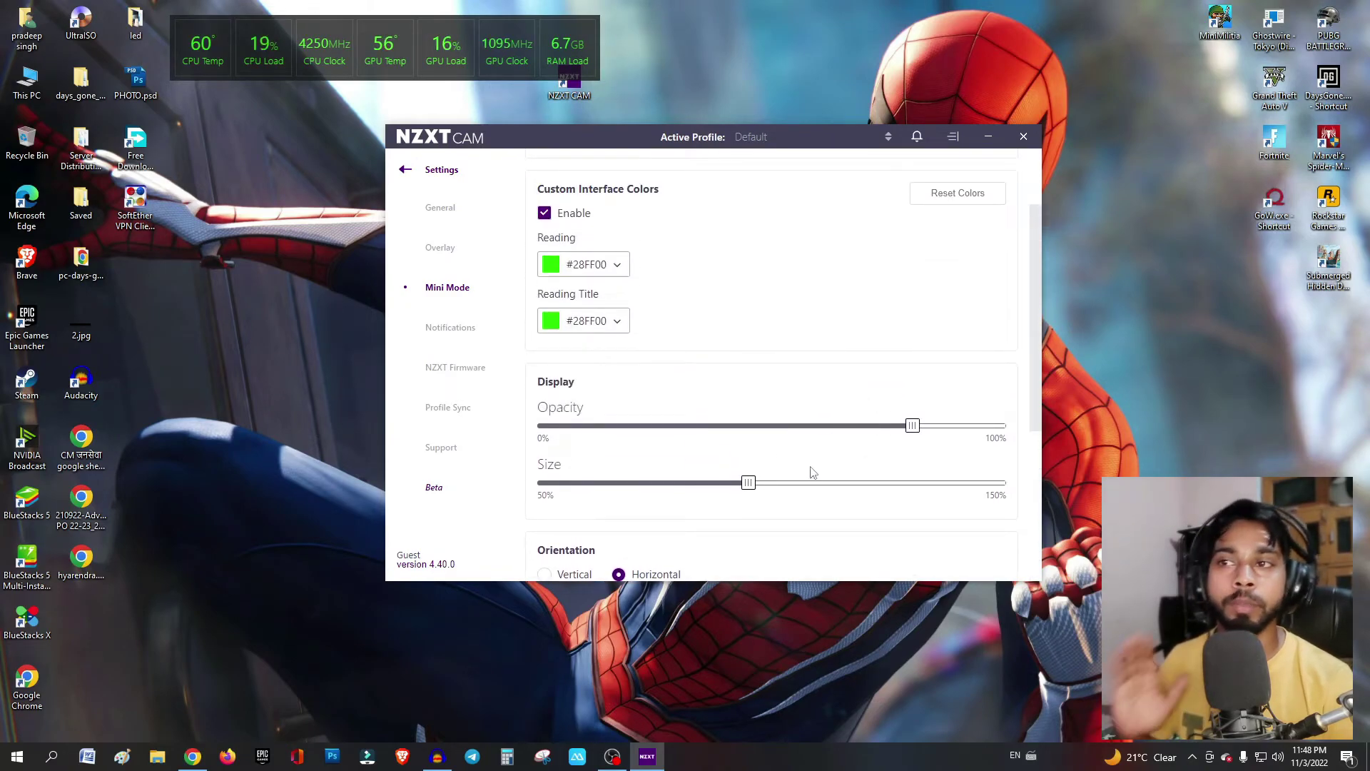
pyautogui.scroll(2, 821, 429)
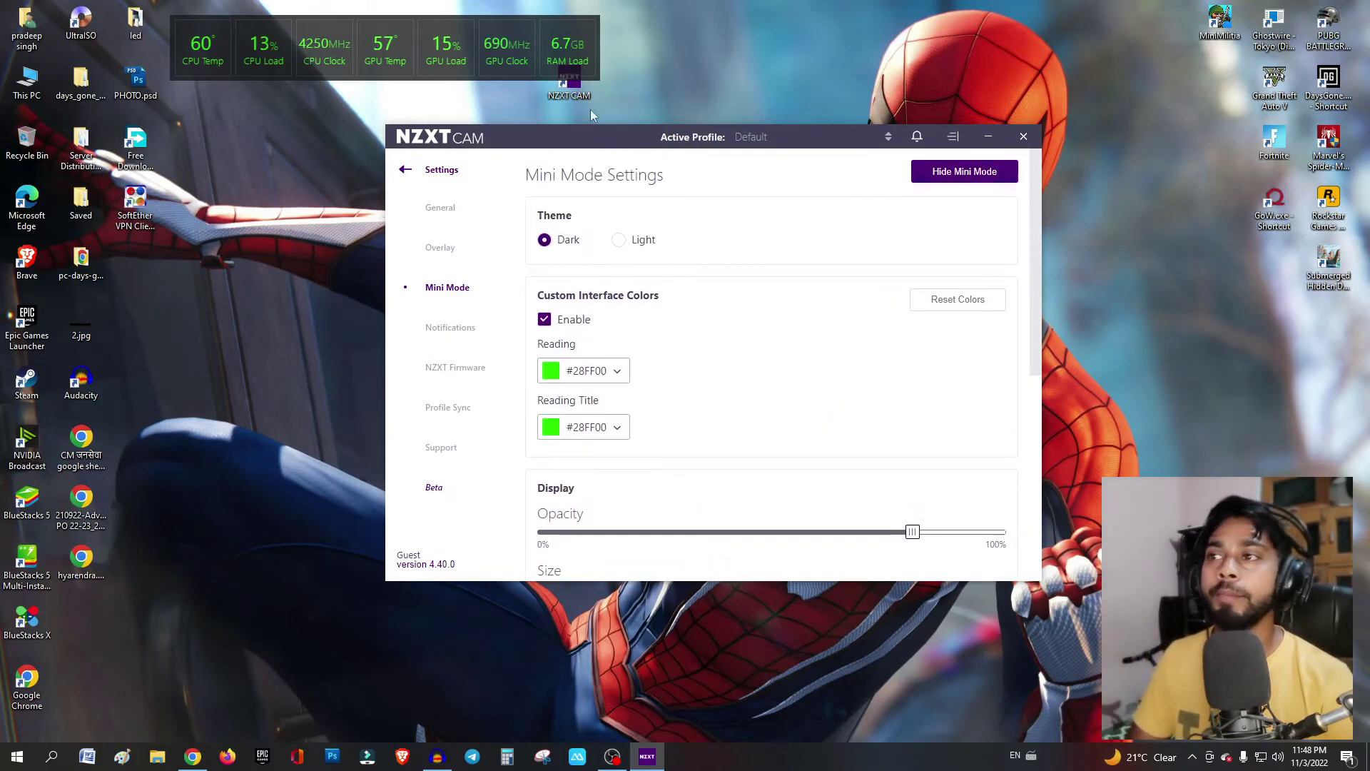
pyautogui.click(950, 177)
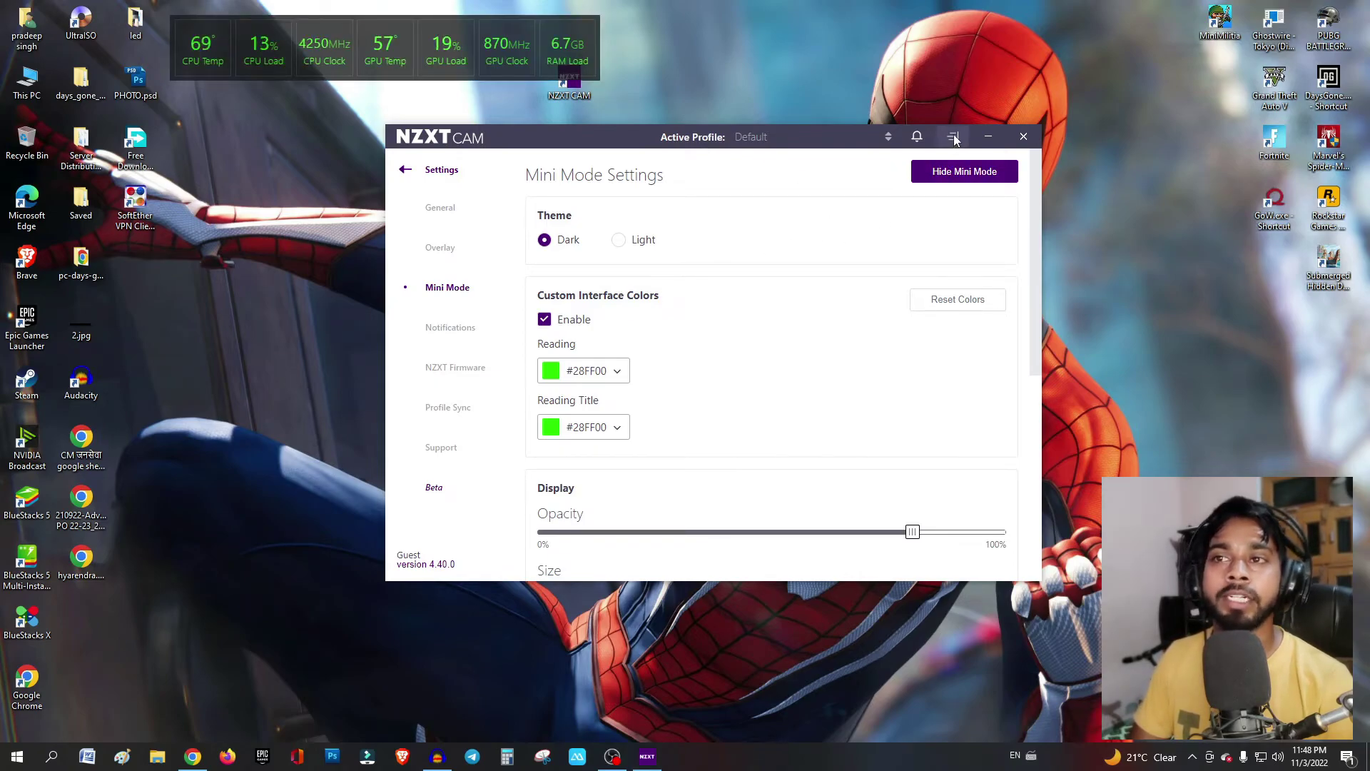
pyautogui.click(954, 138)
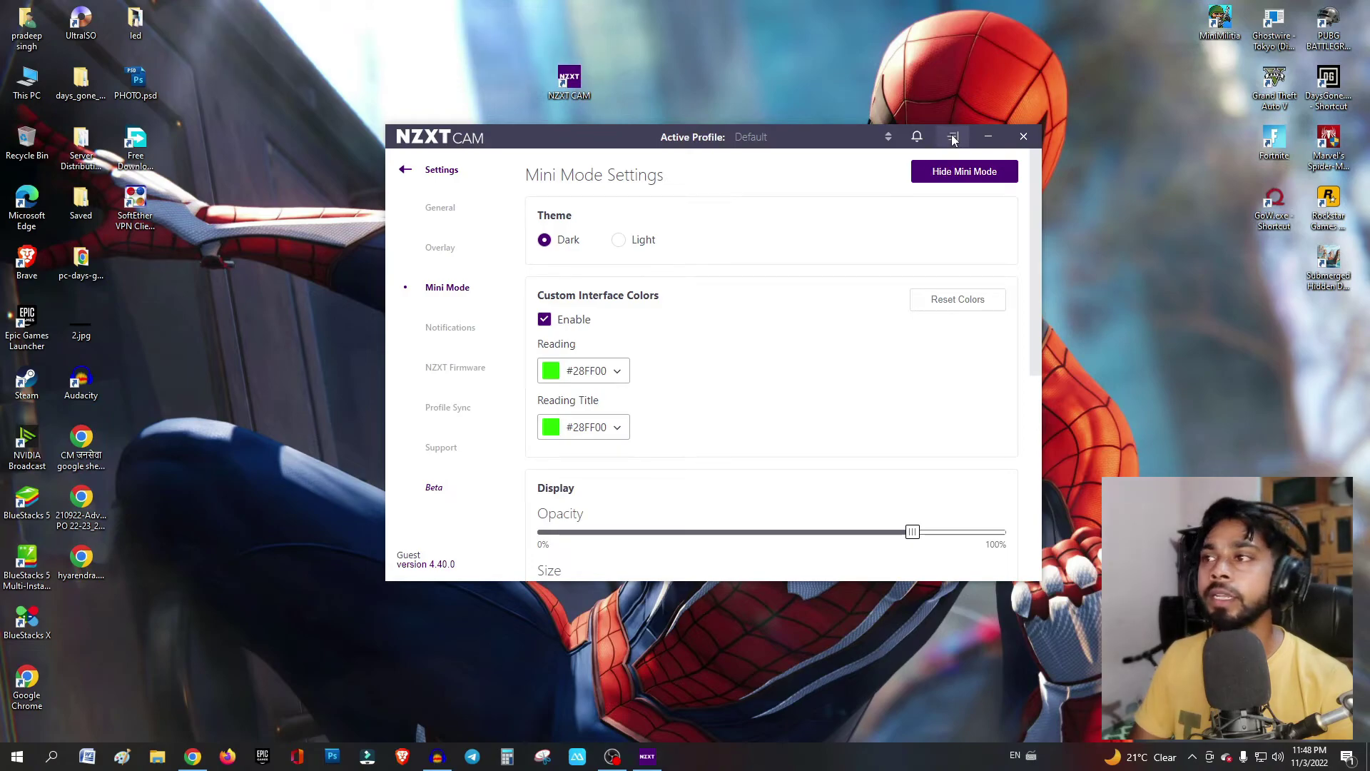